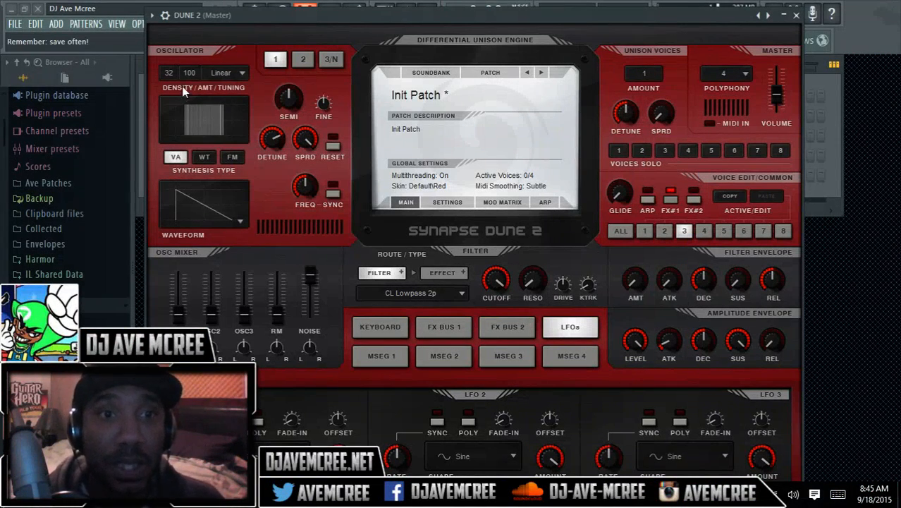
Step: Initialize the patch to reset the synth to its default sound
drag(176, 74, 211, 204)
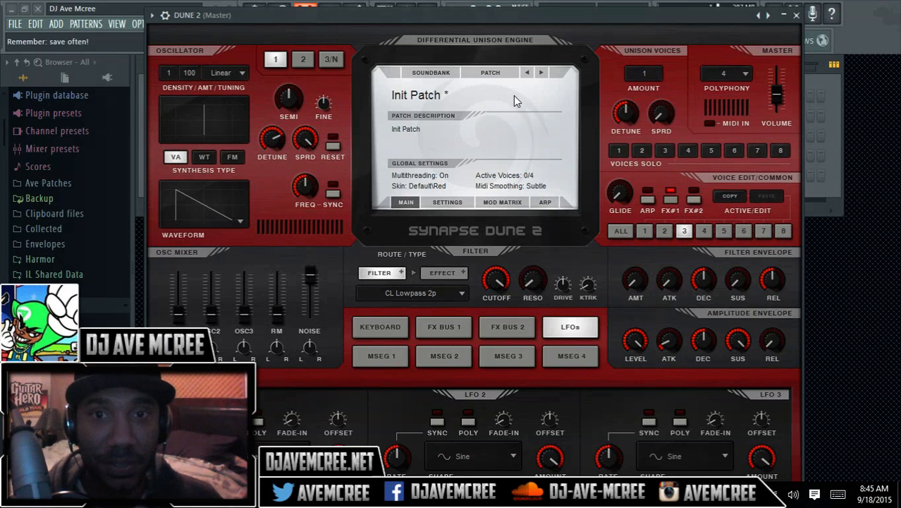
click(494, 73)
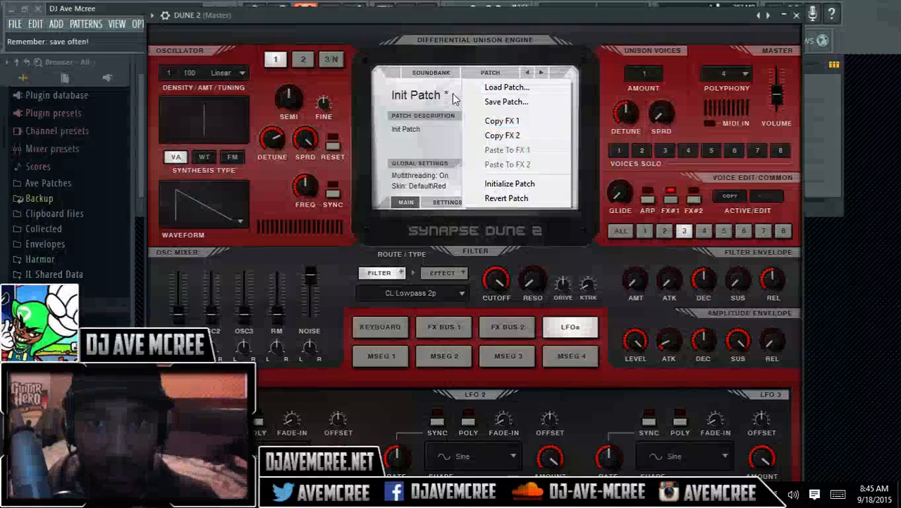
click(473, 71)
click(472, 71)
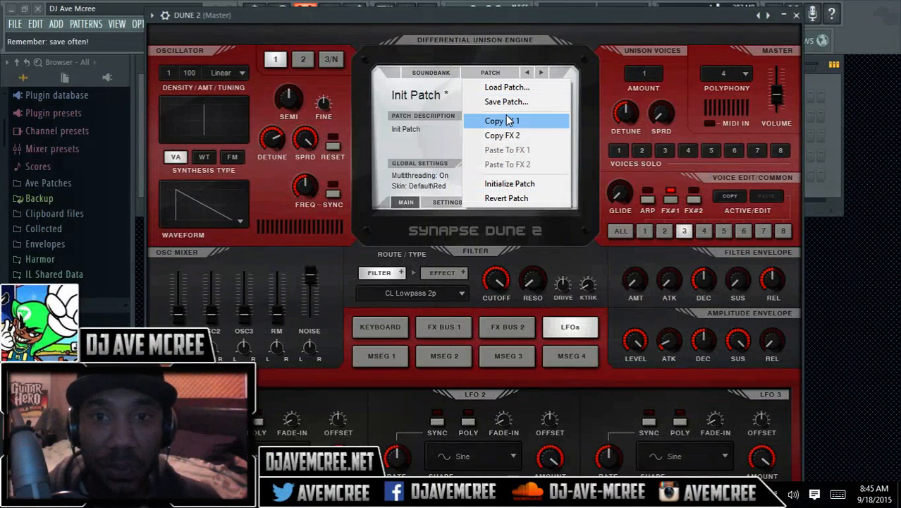
click(522, 184)
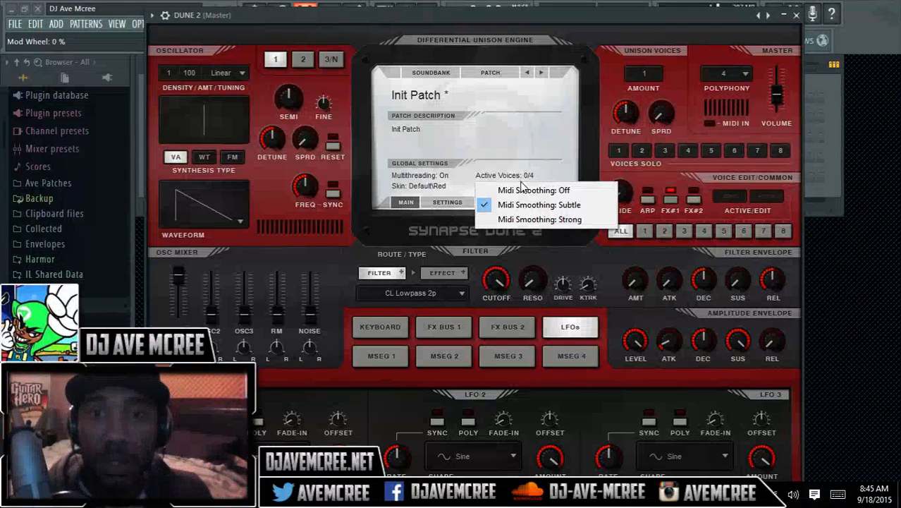
click(345, 98)
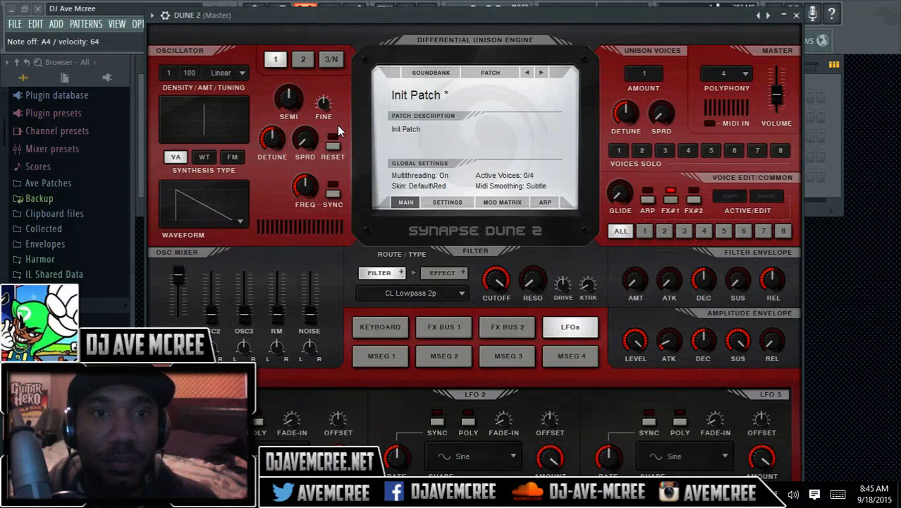
Step: View the settings of oscillators 3/N and 2, and return to oscillator 1
click(334, 61)
click(304, 61)
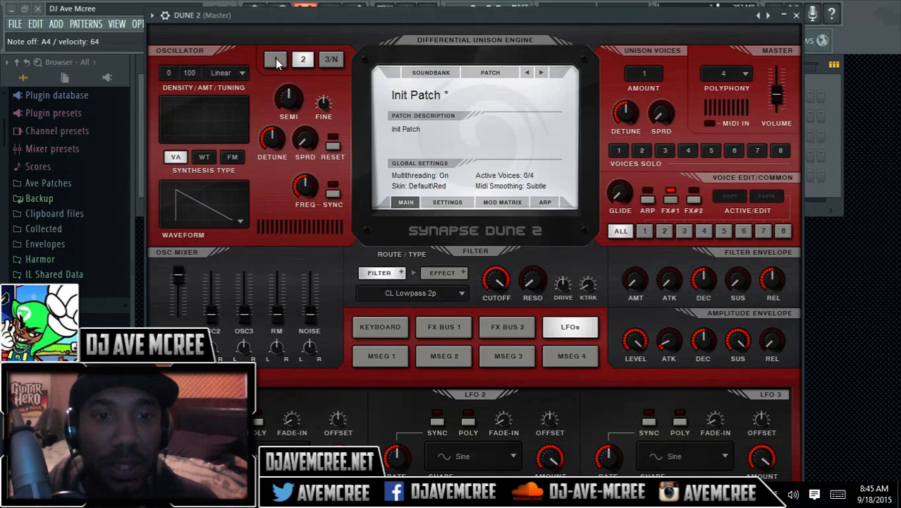
click(278, 63)
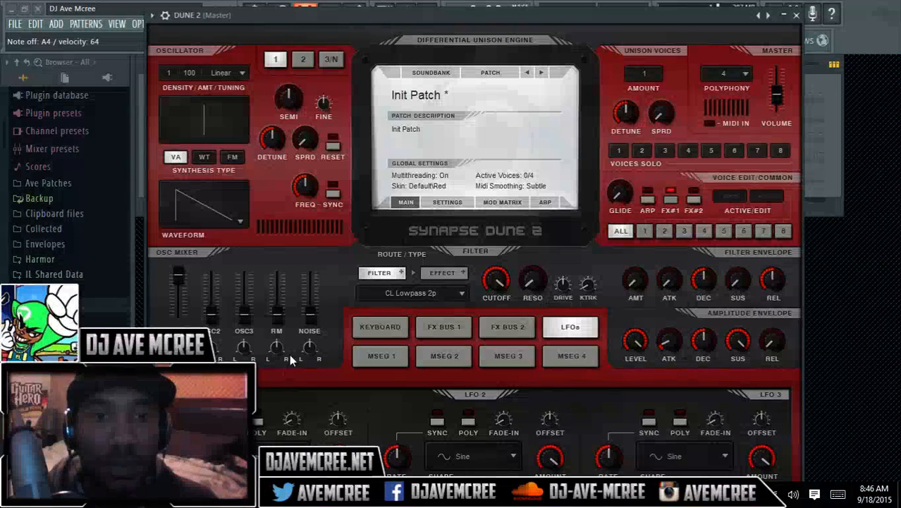
Step: Try the ring modulation level in the oscillator mixer at 100 %, and return it to 0 %
drag(275, 313, 263, 262)
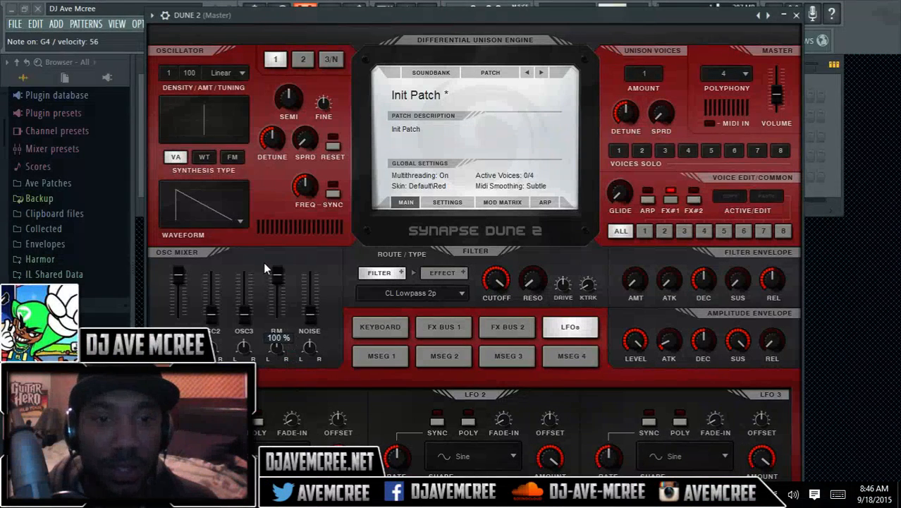
mouse_move(175, 276)
mouse_down()
mouse_move(178, 312)
mouse_move(176, 277)
mouse_up()
drag(278, 276, 282, 340)
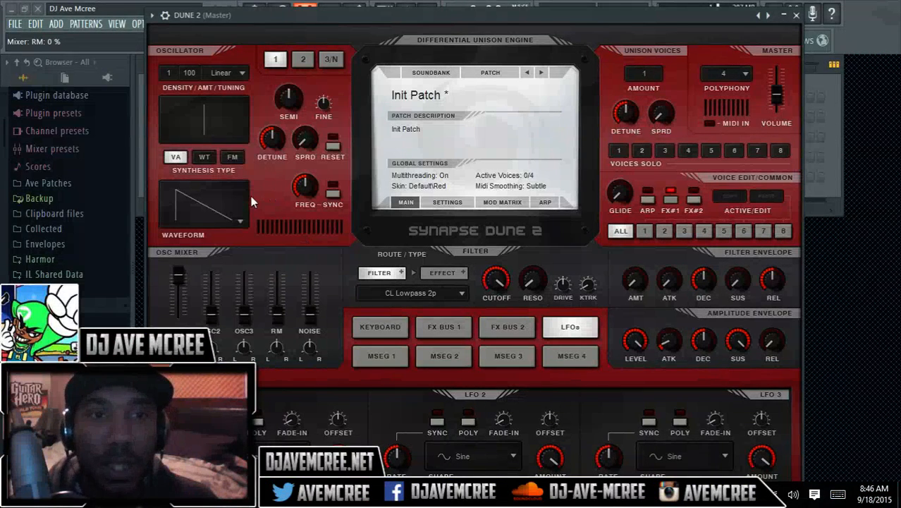
Step: Check oscillator 2, and audition the Pulse and Triangle waveforms on oscillator 1 before returning it to Saw
click(303, 61)
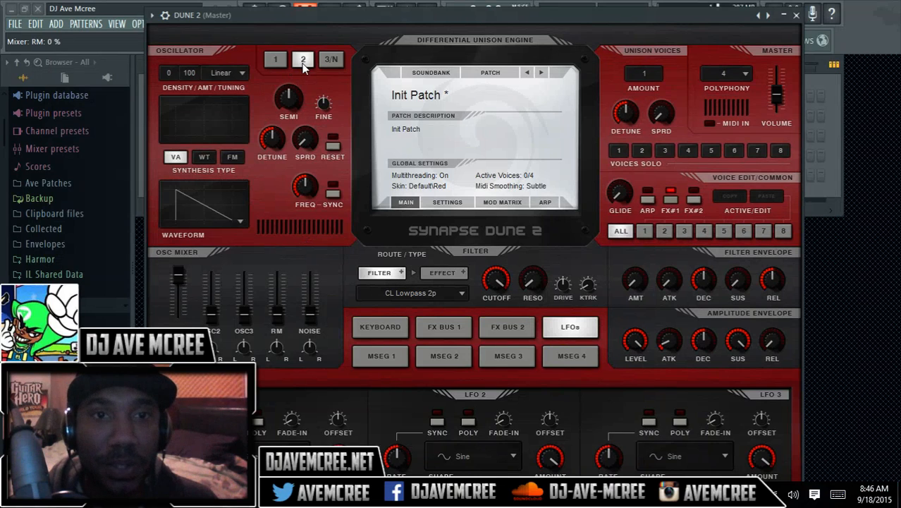
click(277, 64)
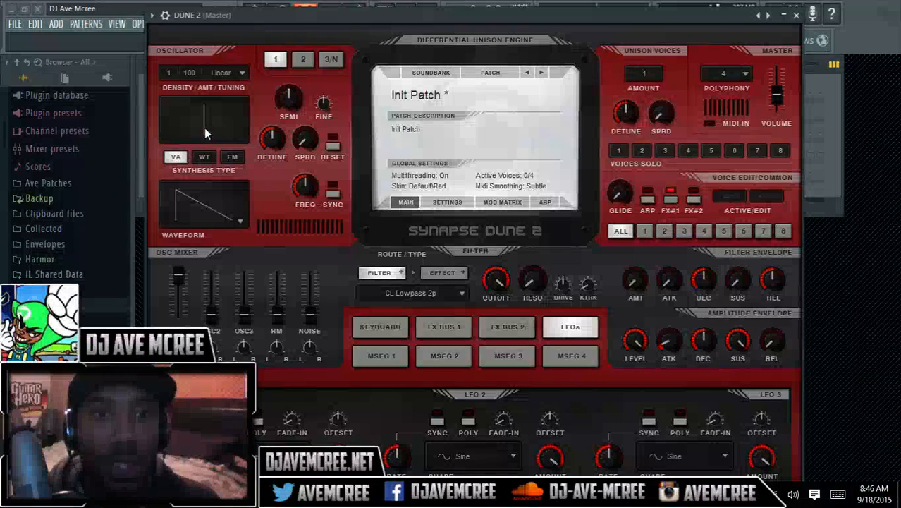
click(219, 212)
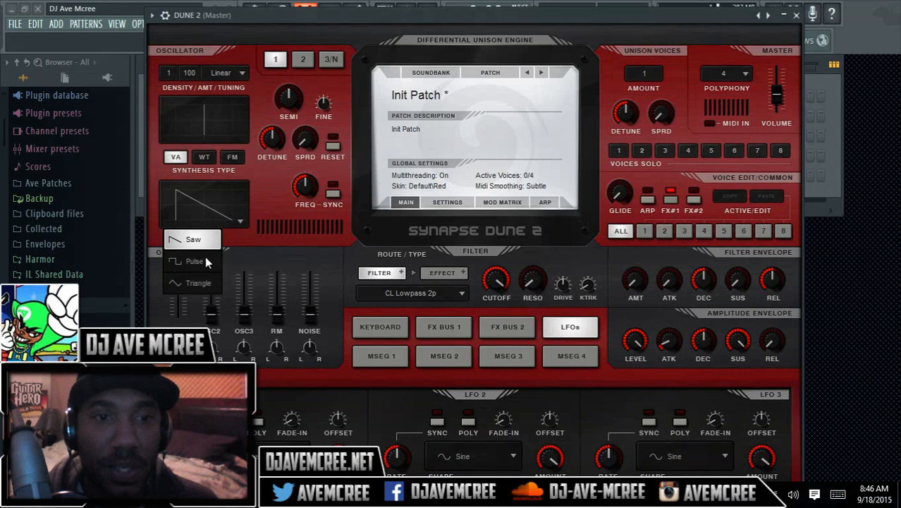
click(205, 266)
click(227, 220)
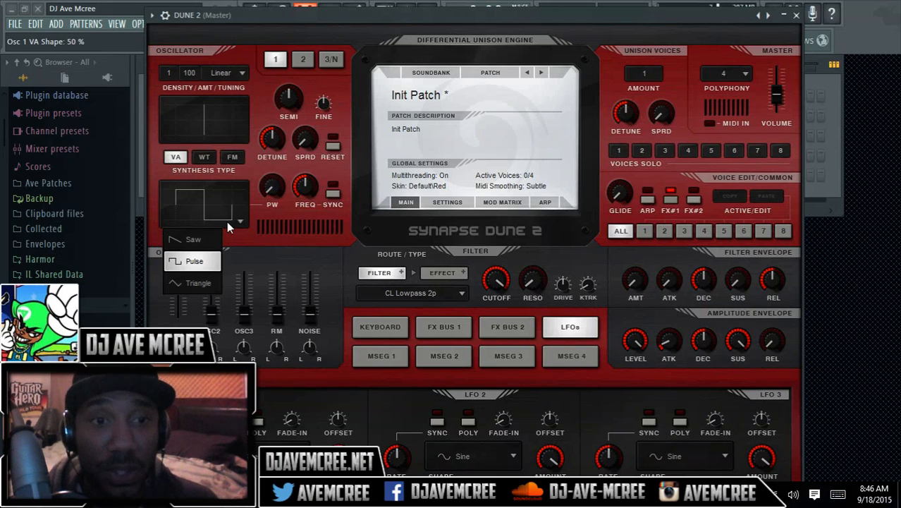
click(216, 244)
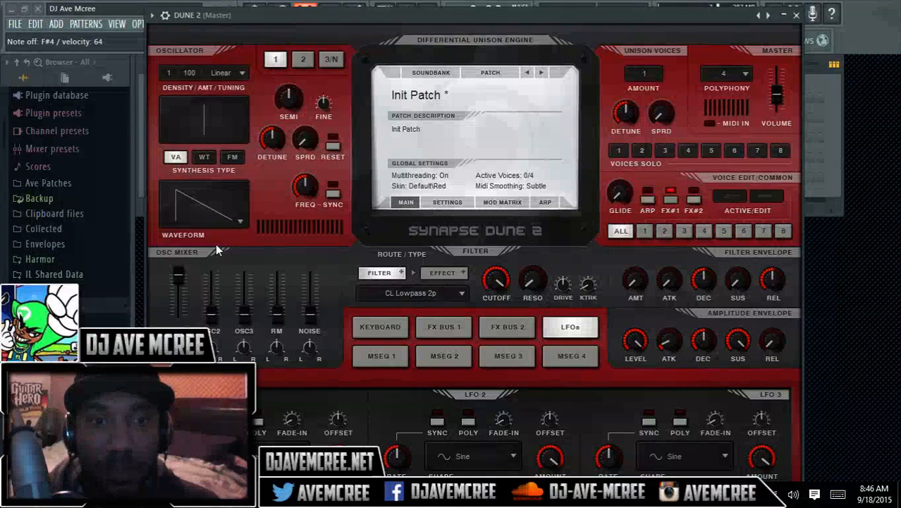
click(225, 220)
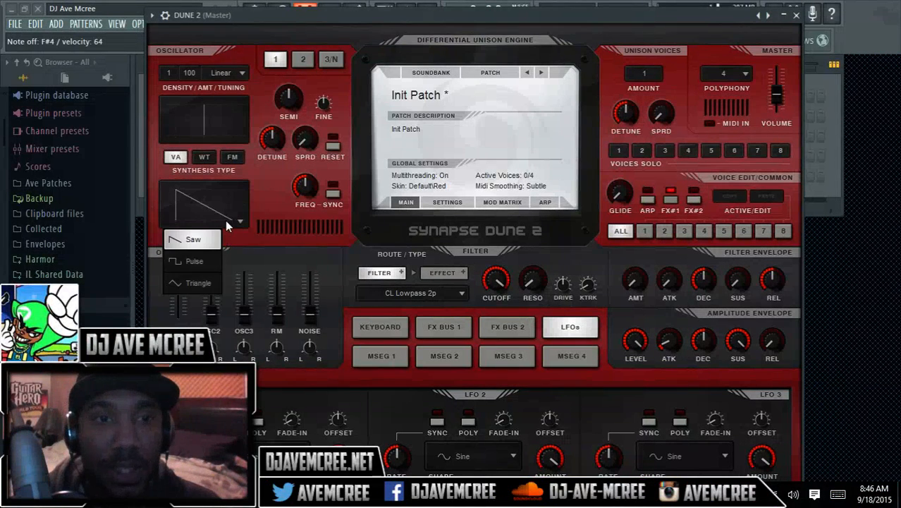
click(209, 262)
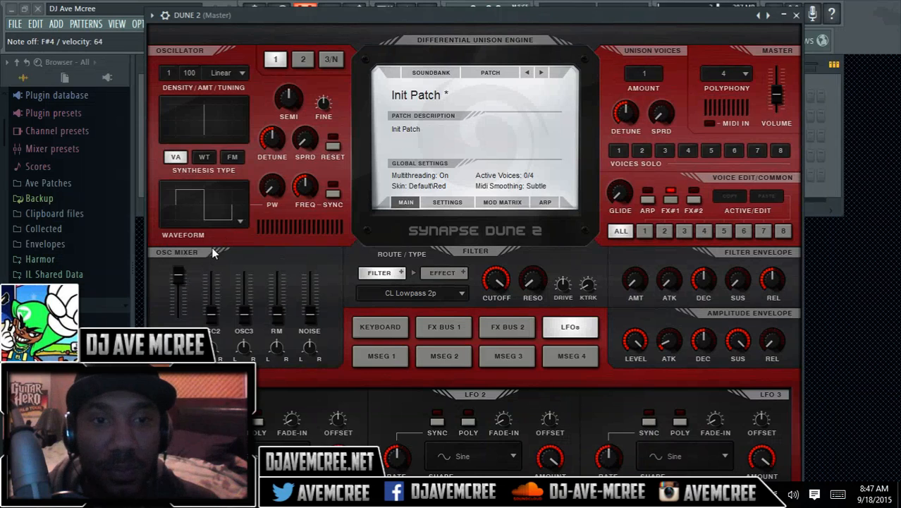
click(223, 211)
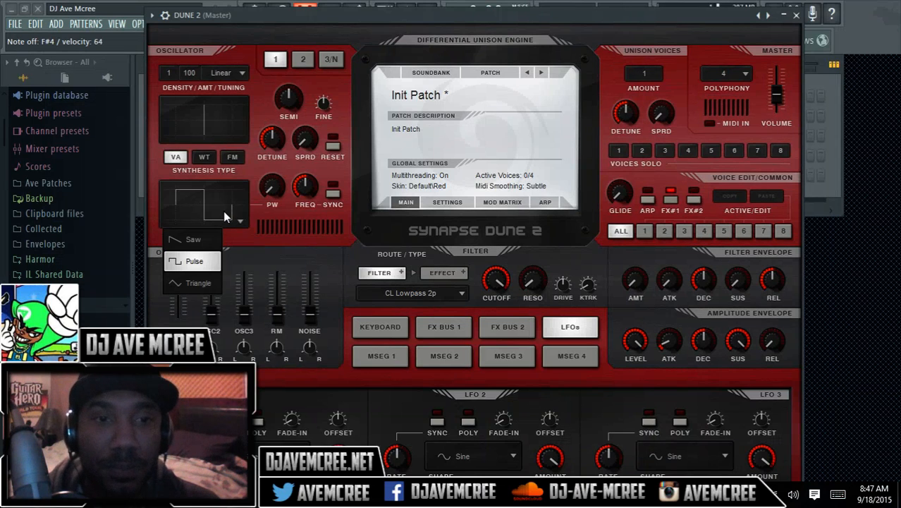
click(206, 282)
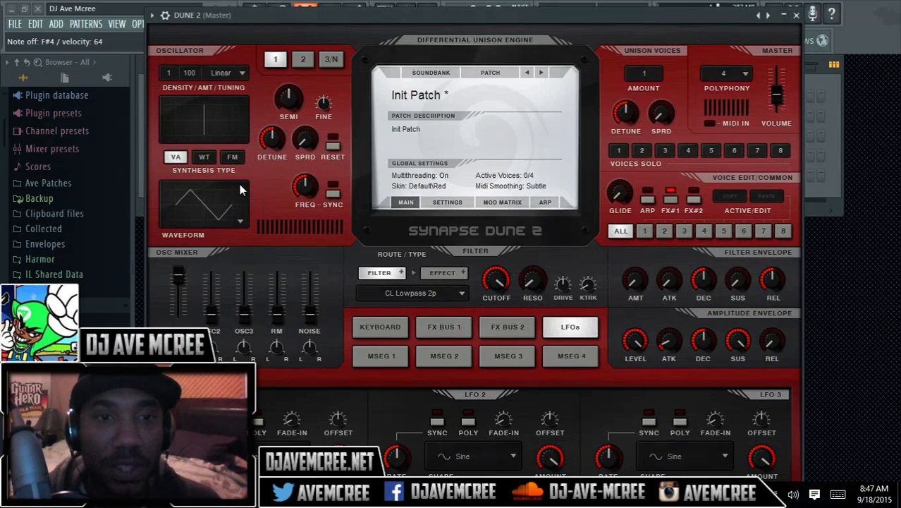
click(227, 220)
click(207, 238)
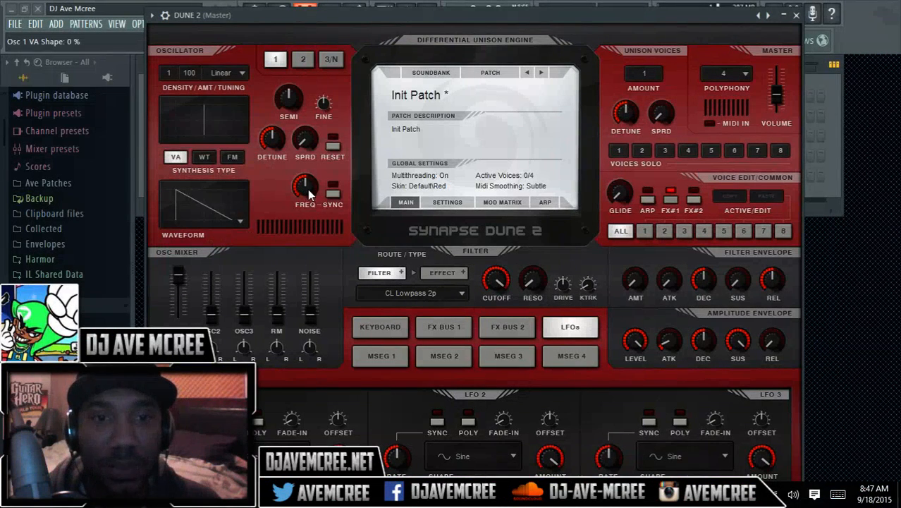
Step: Enable sync on oscillator 1, sweep its sync frequency and set it to 0 %
drag(306, 187, 313, 241)
drag(297, 188, 280, 120)
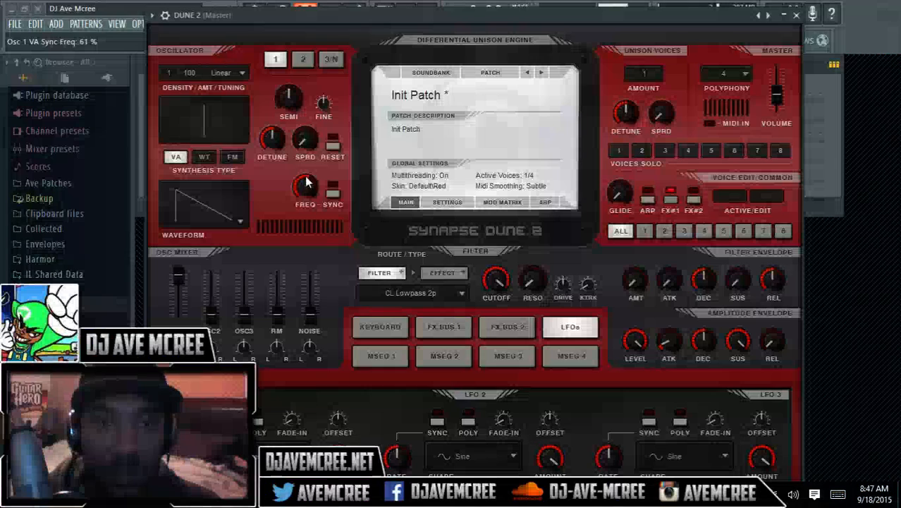
click(326, 194)
drag(300, 188, 308, 163)
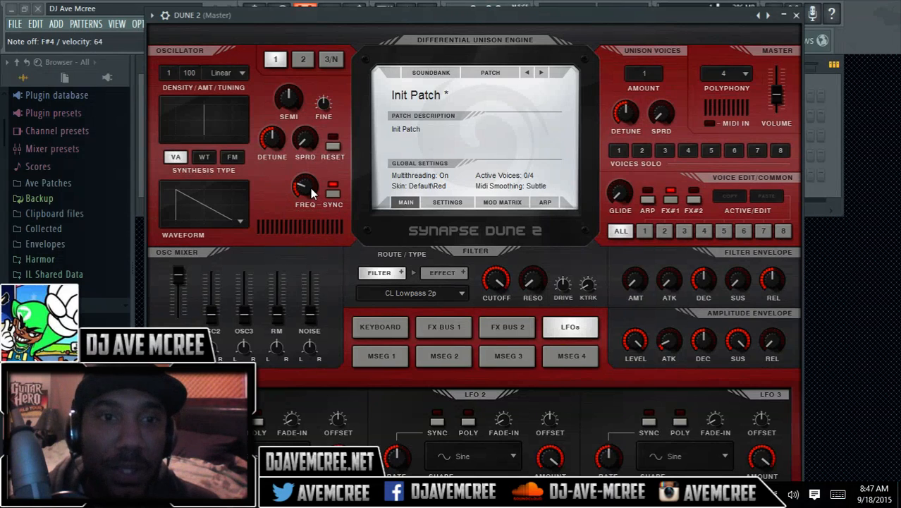
drag(298, 190, 309, 228)
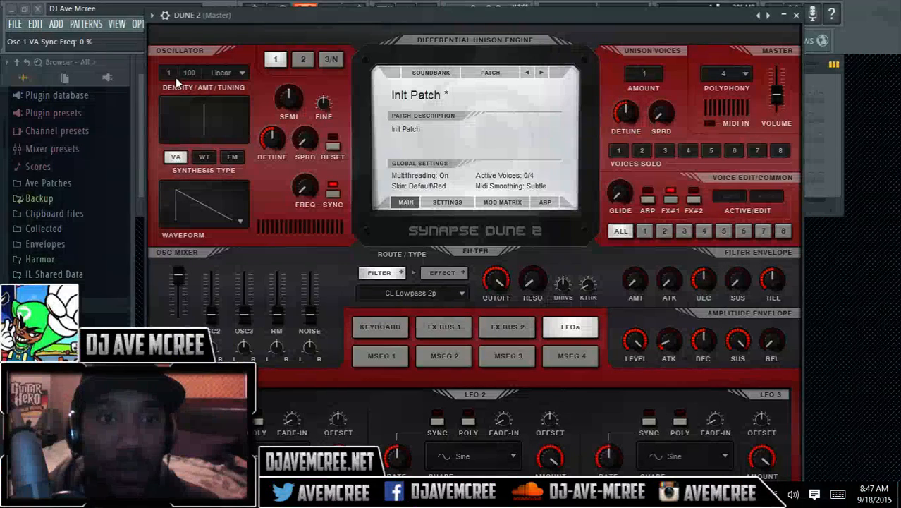
Step: Sweep oscillator 1's density up to 32 and down to 0, and return it to 1 with the amount at 100
drag(172, 73, 162, 0)
drag(172, 67, 171, 1)
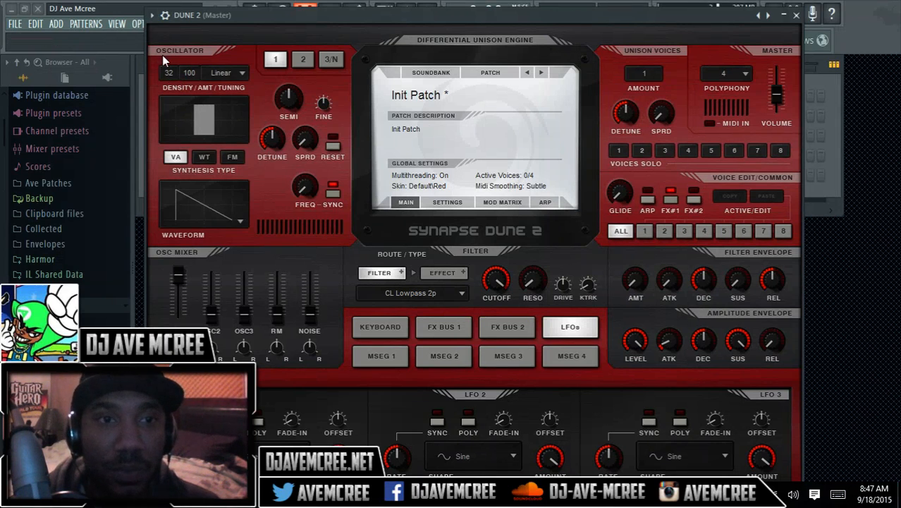
drag(169, 73, 206, 224)
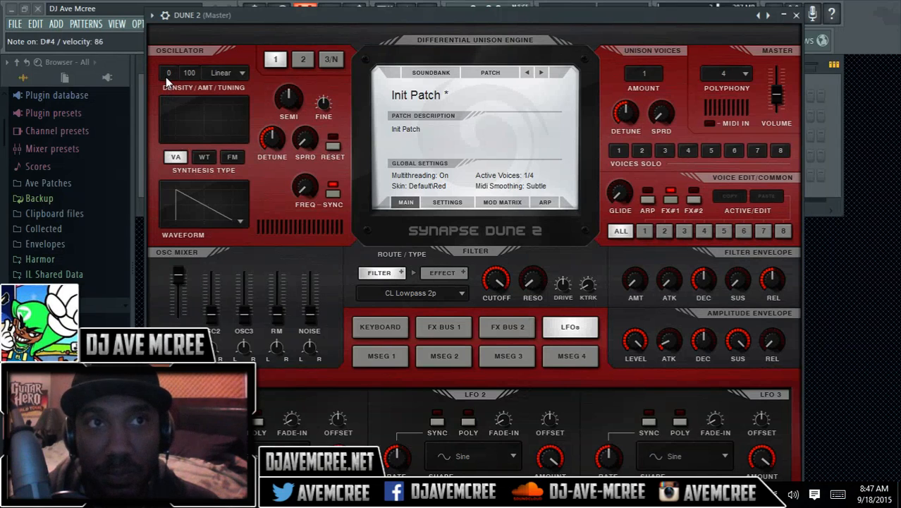
drag(168, 72, 168, 69)
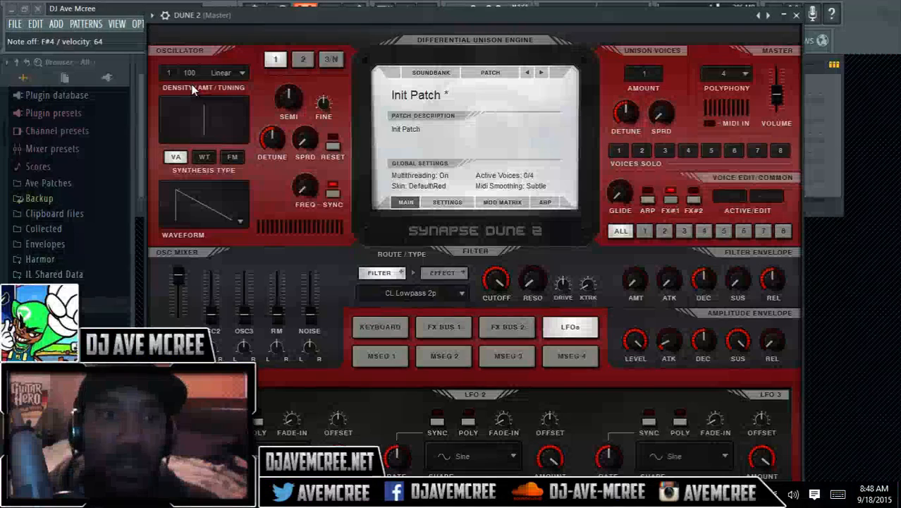
drag(190, 74, 198, 27)
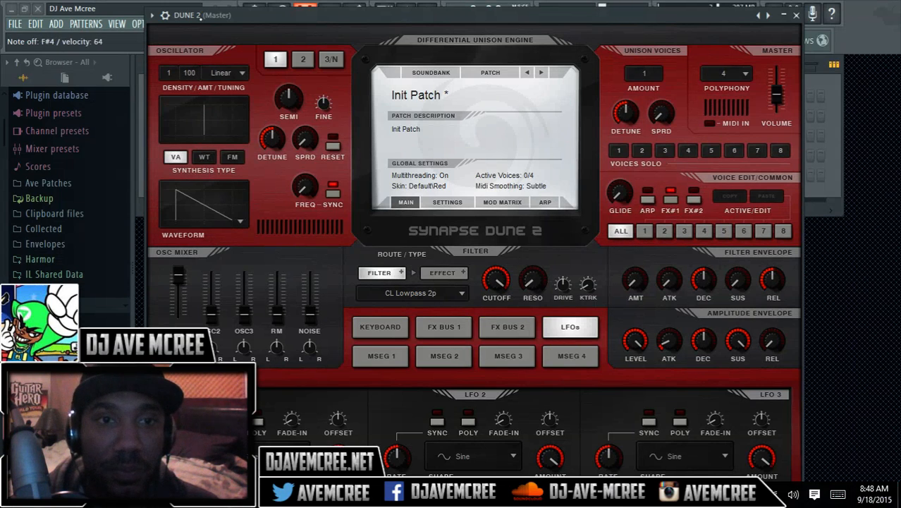
Step: Try Nonlinear tuning on oscillator 1, and set it to Gaussian with a density of 10
click(244, 75)
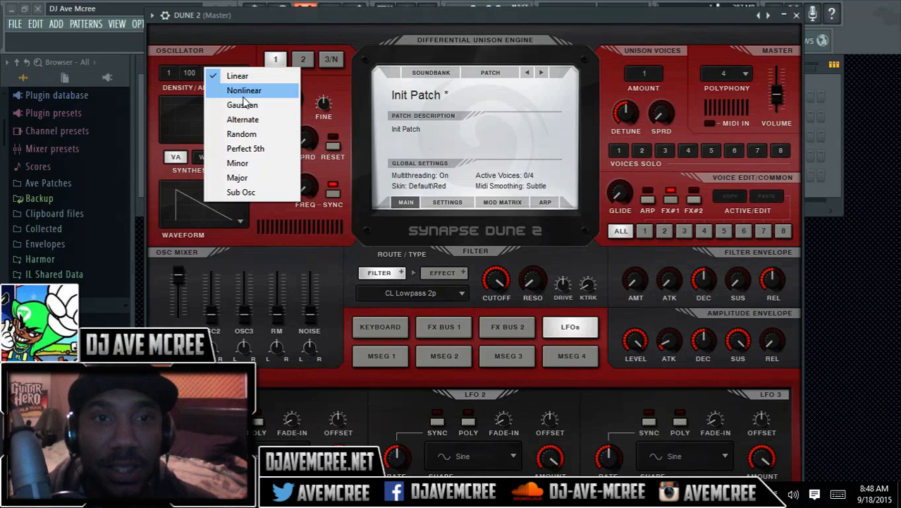
click(239, 94)
click(237, 76)
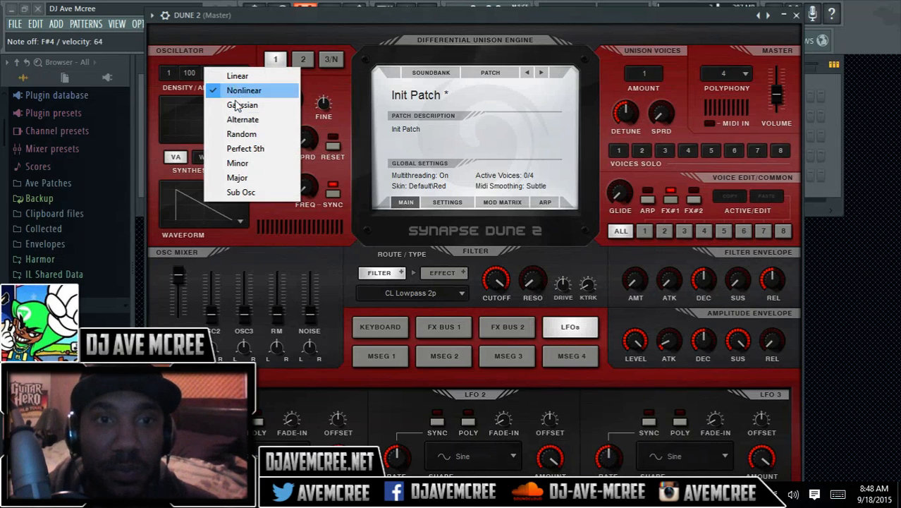
click(240, 106)
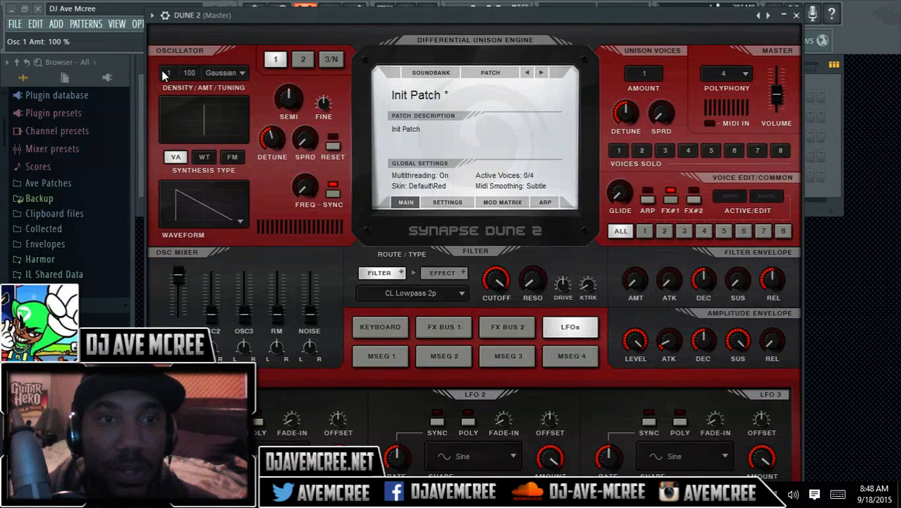
drag(169, 71, 170, 32)
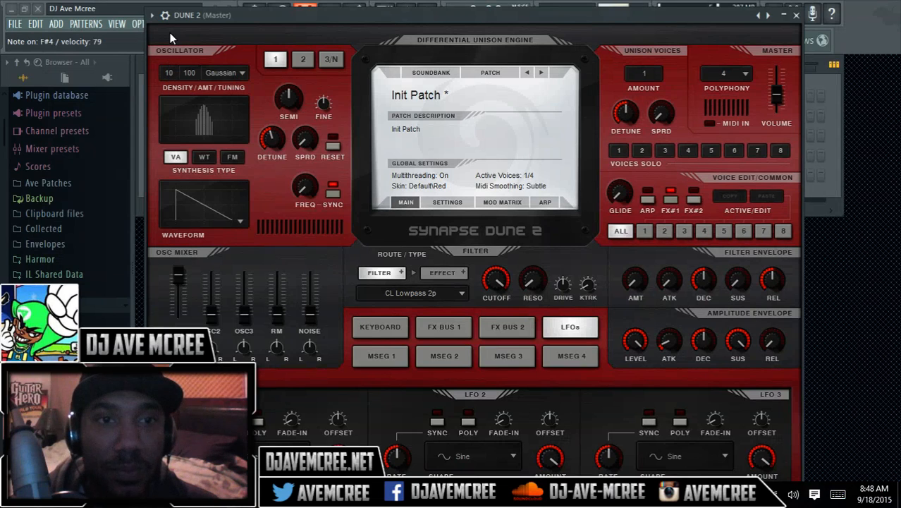
Step: Audition the Alternate, Random and Perfect 5th tunings on oscillator 1, and set the tuning to Minor
click(231, 73)
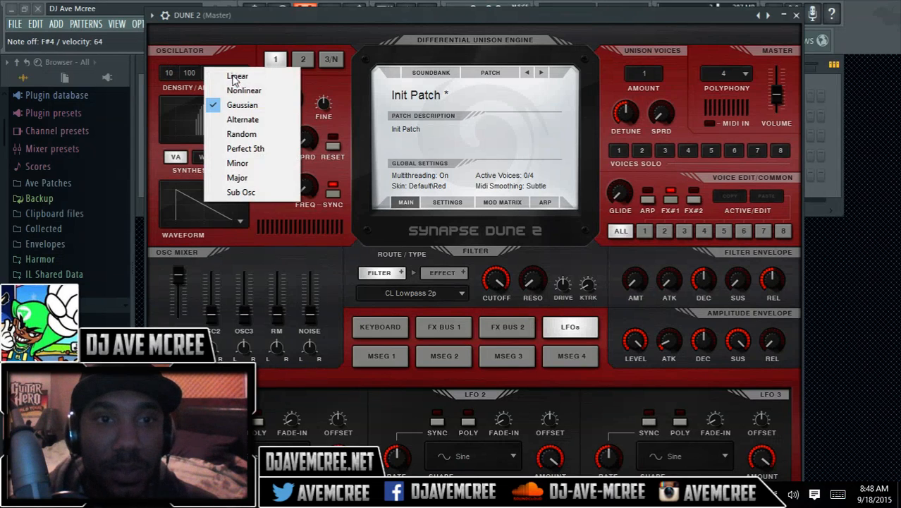
click(238, 120)
click(234, 75)
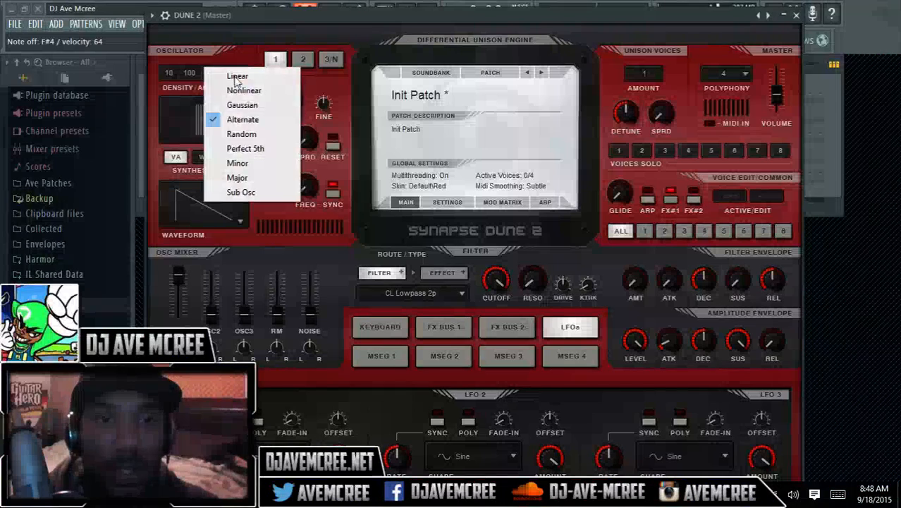
click(239, 139)
click(235, 75)
click(234, 149)
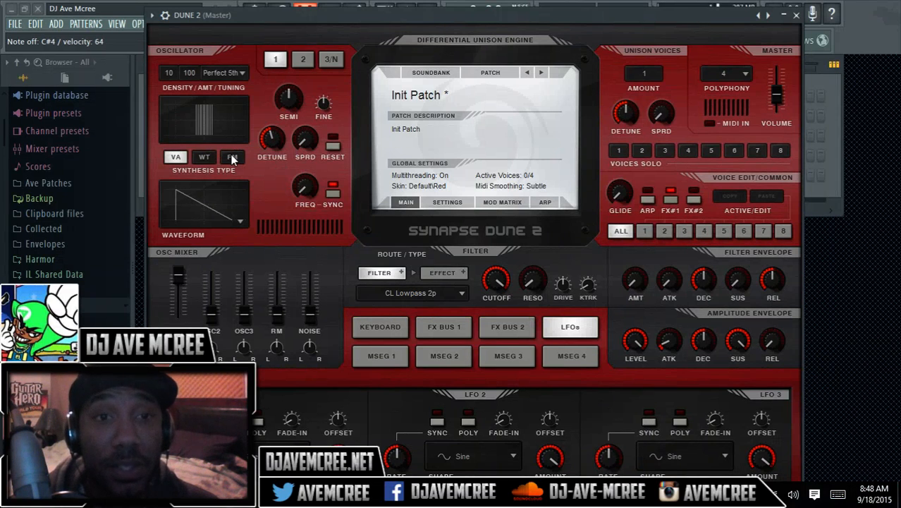
click(236, 72)
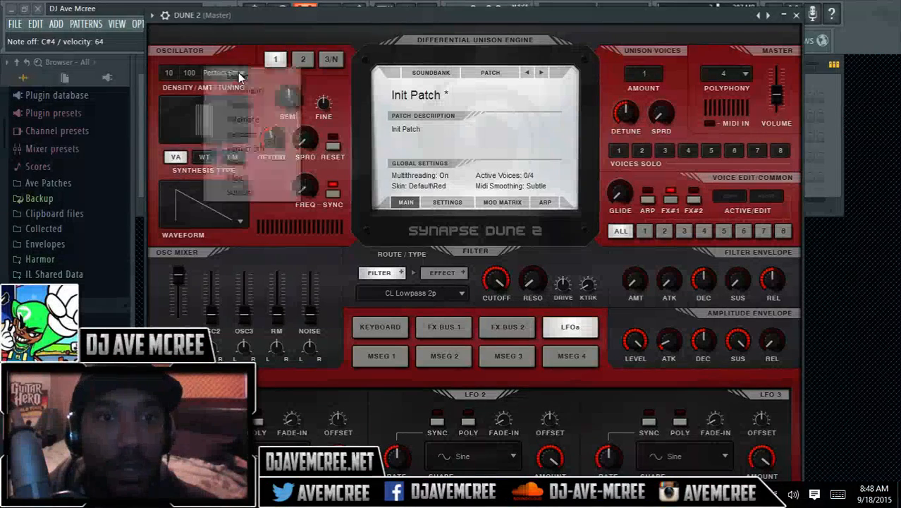
click(238, 162)
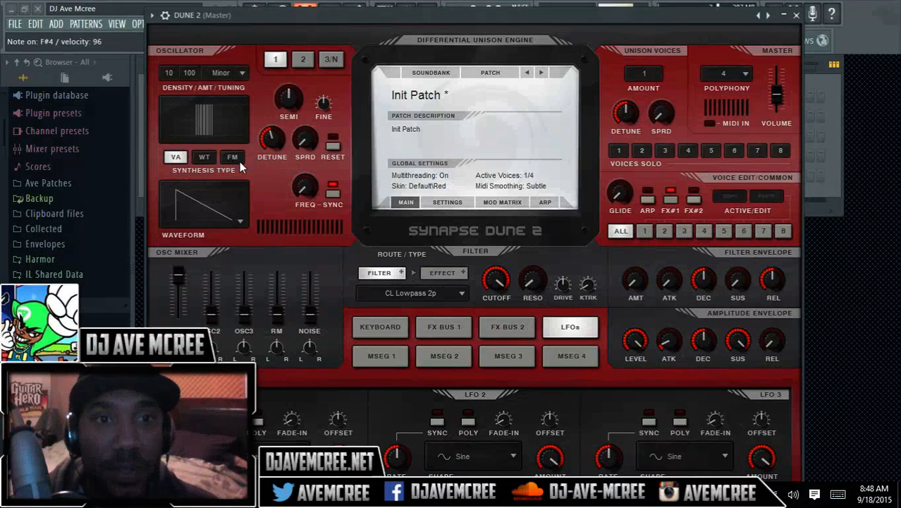
Step: Audition the Major tuning on oscillator 1, and switch the tuning to Sub Osc
click(238, 74)
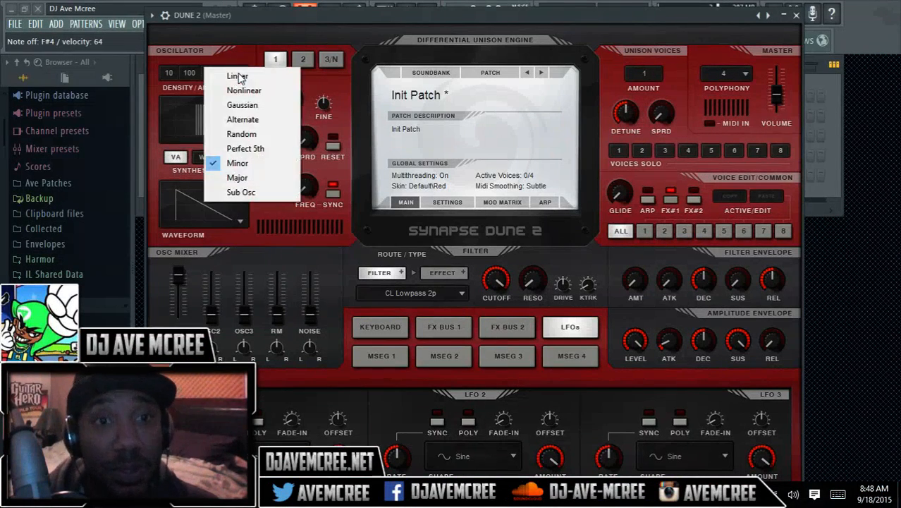
click(238, 176)
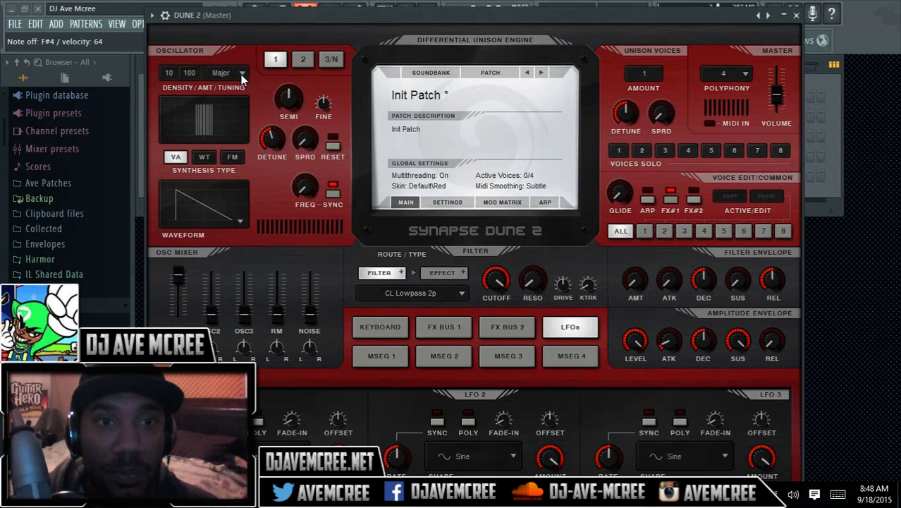
click(232, 73)
click(234, 194)
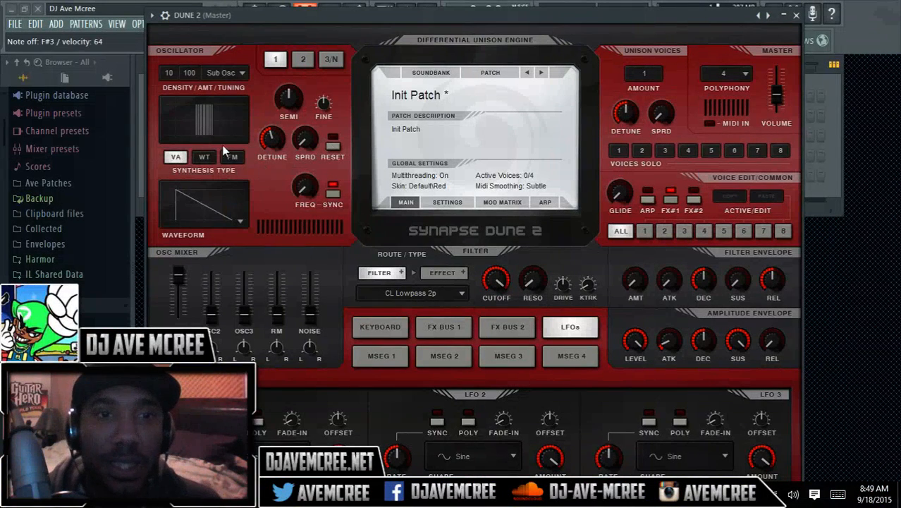
Step: Compare the VA, WT and FM synthesis types on oscillator 1, and set it to WT
click(208, 158)
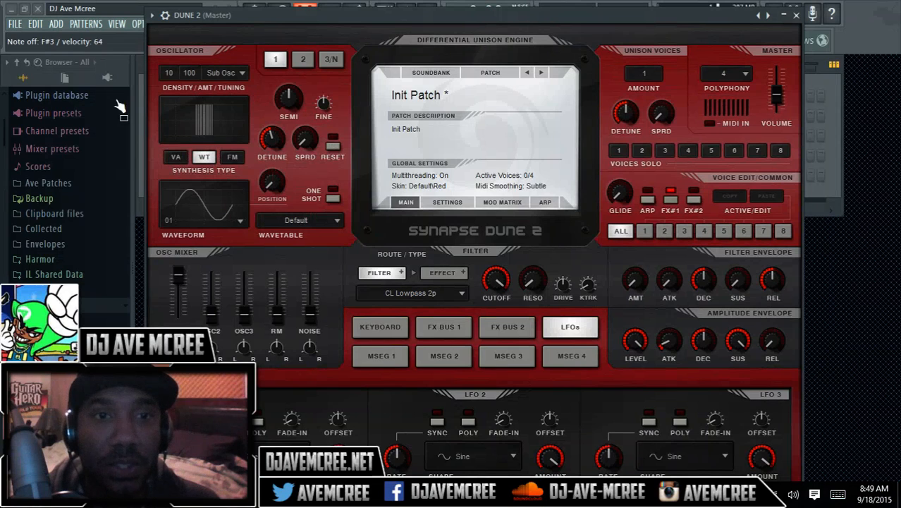
click(176, 157)
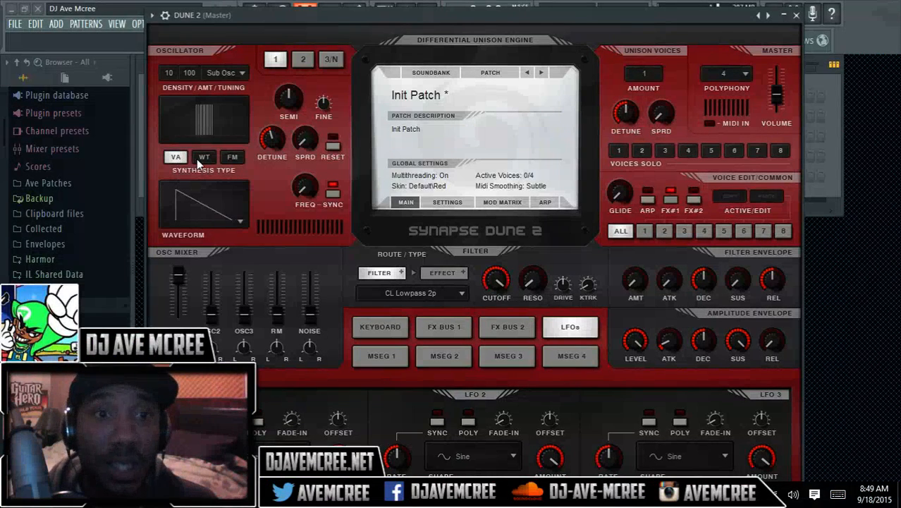
click(203, 157)
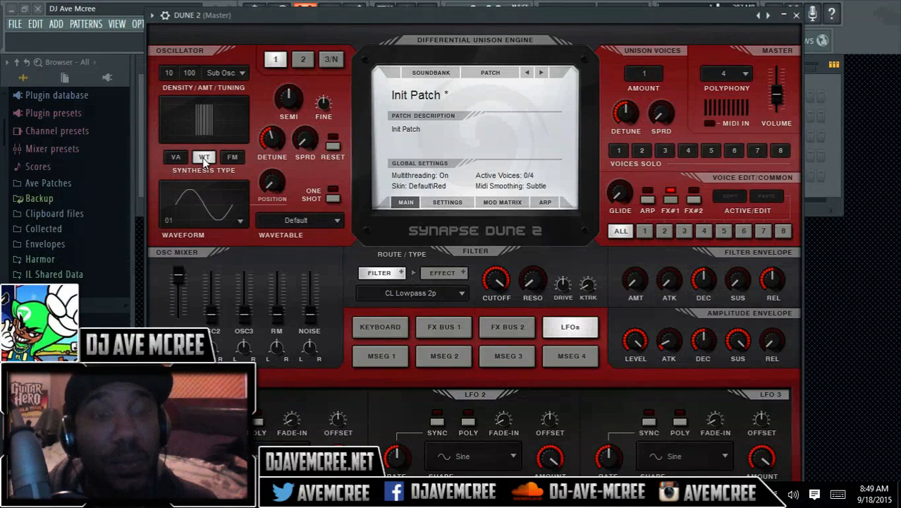
click(239, 157)
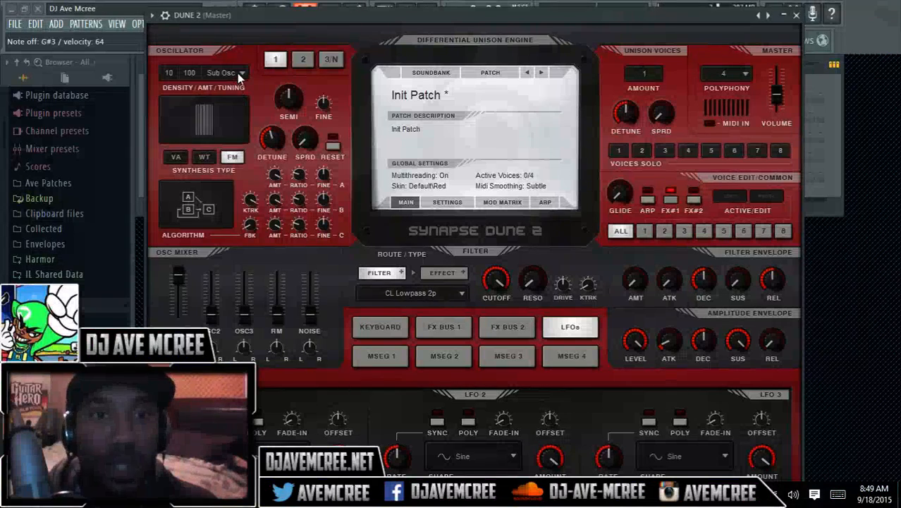
click(204, 157)
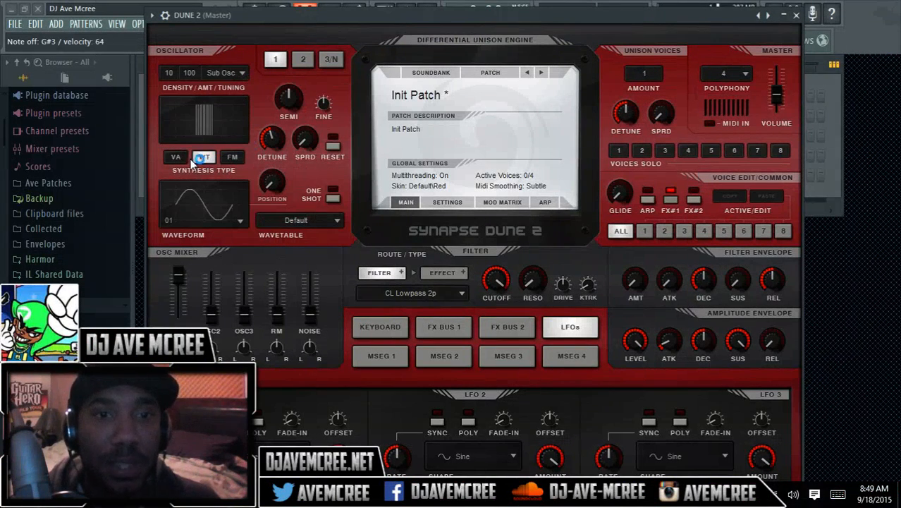
click(177, 157)
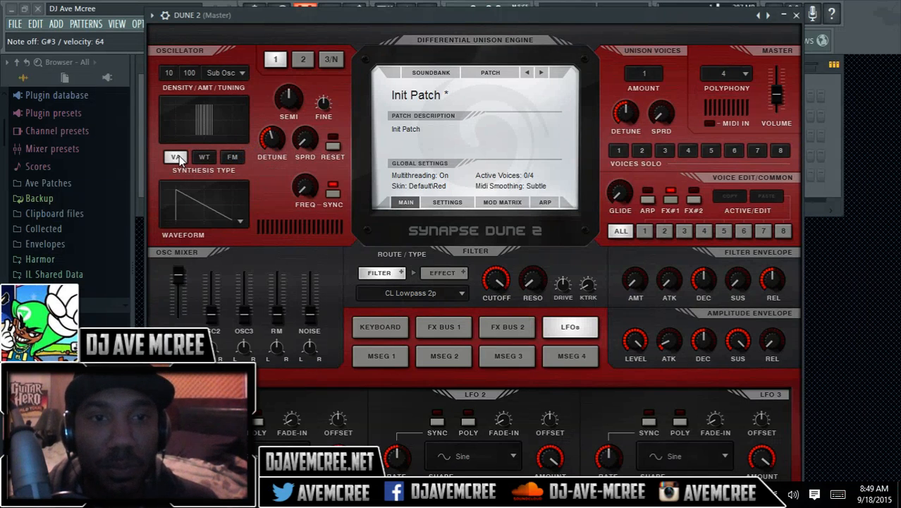
click(209, 158)
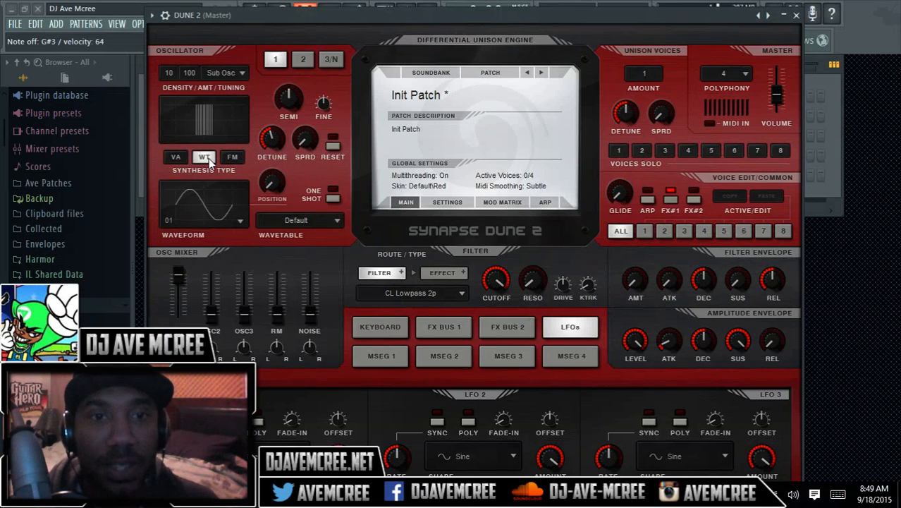
Step: Audition wavetable waveforms 02 and 03 on oscillator 1, and set its tuning to Linear
click(240, 222)
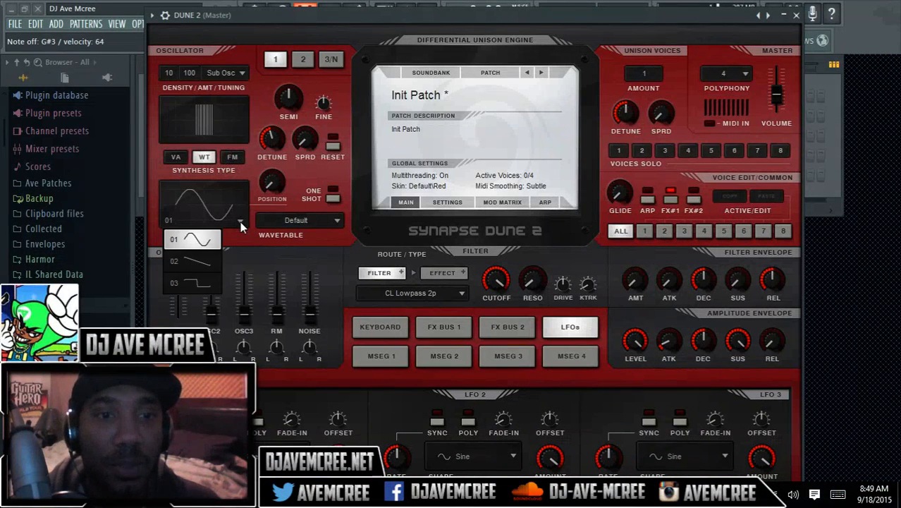
click(203, 260)
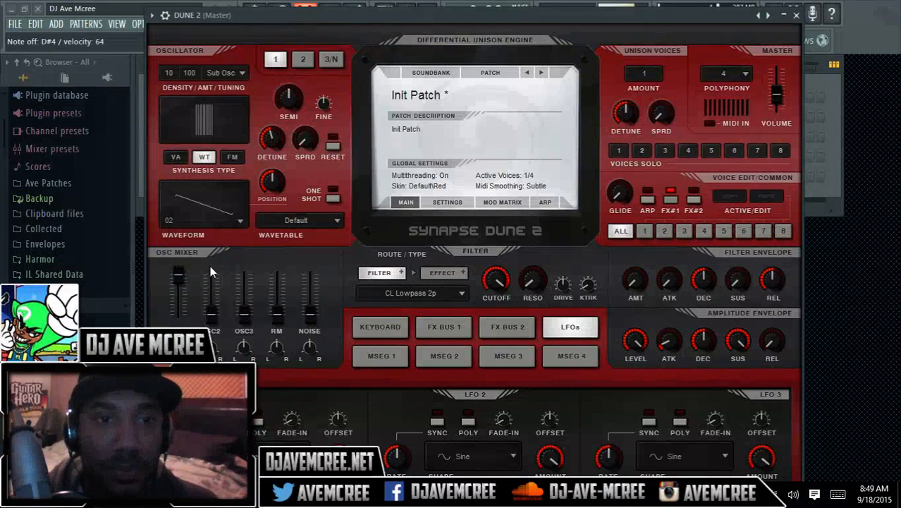
click(234, 224)
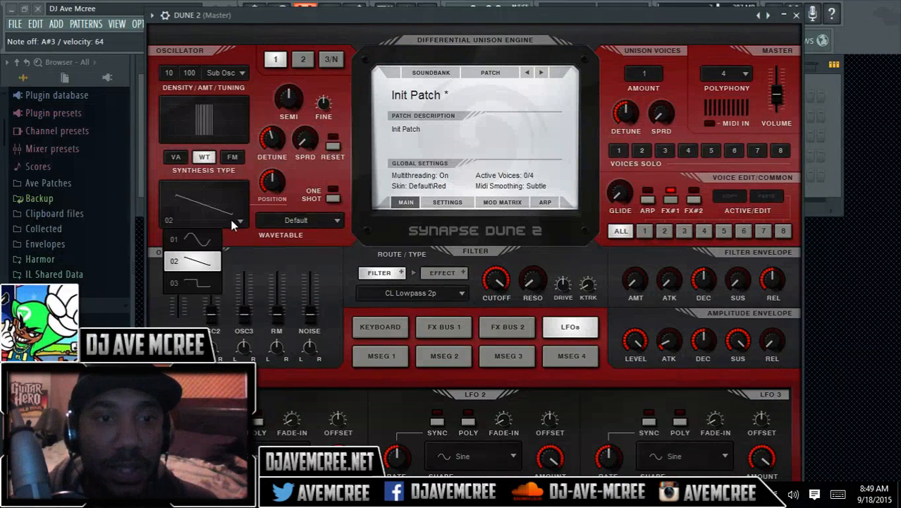
click(212, 281)
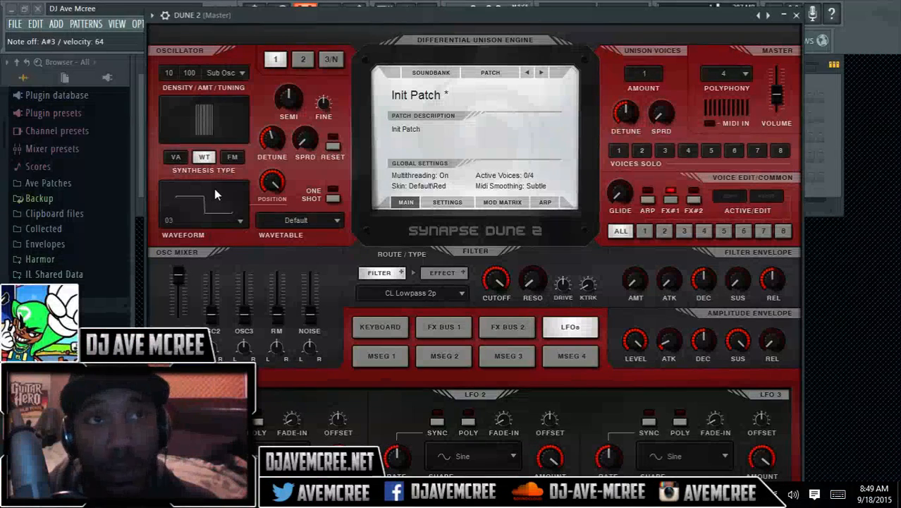
click(228, 74)
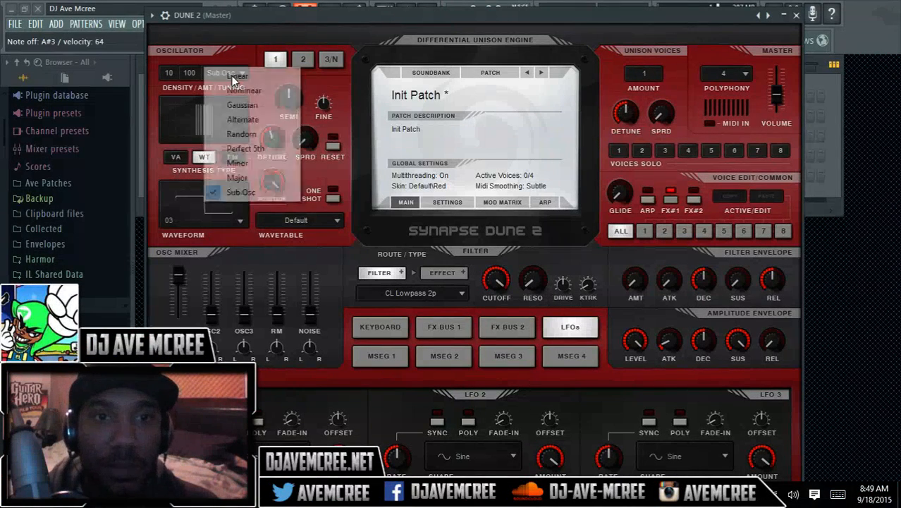
click(234, 78)
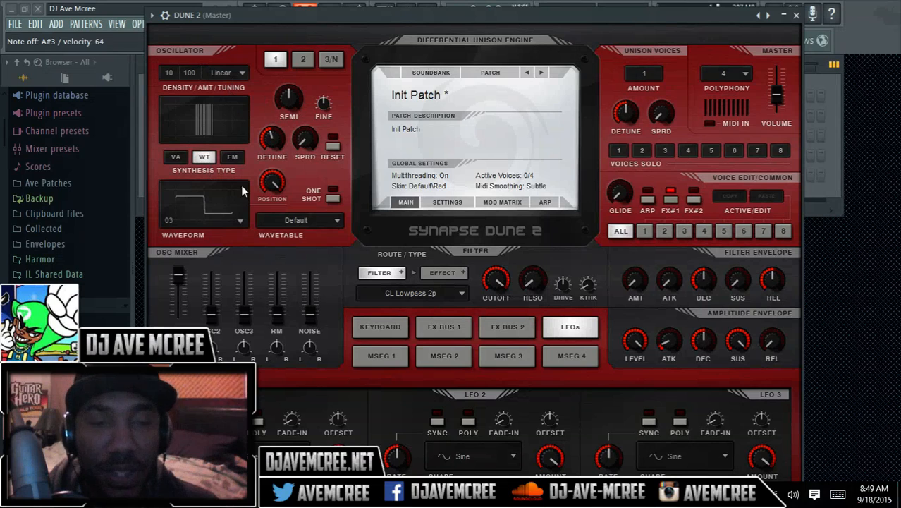
Step: Switch oscillator 1's wavetable waveform to 01 and back to 02 with the Linear tuning
click(239, 217)
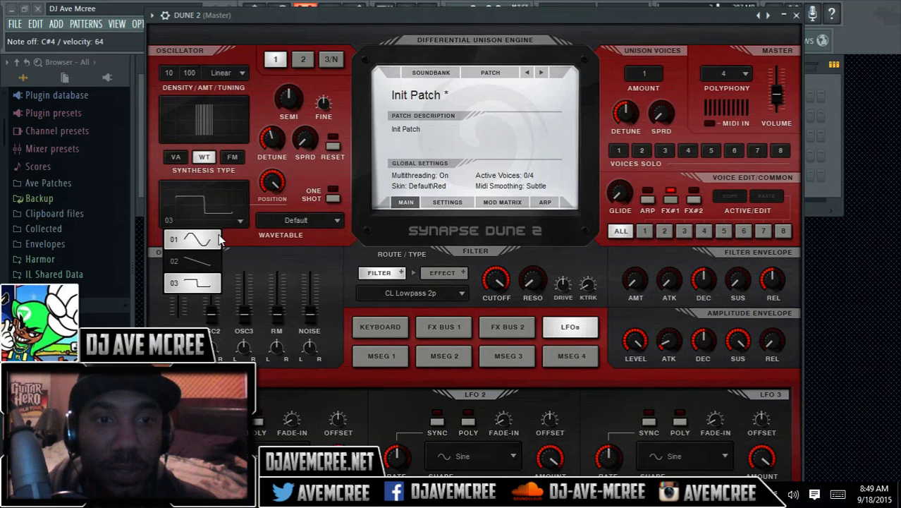
click(218, 236)
click(240, 221)
click(215, 259)
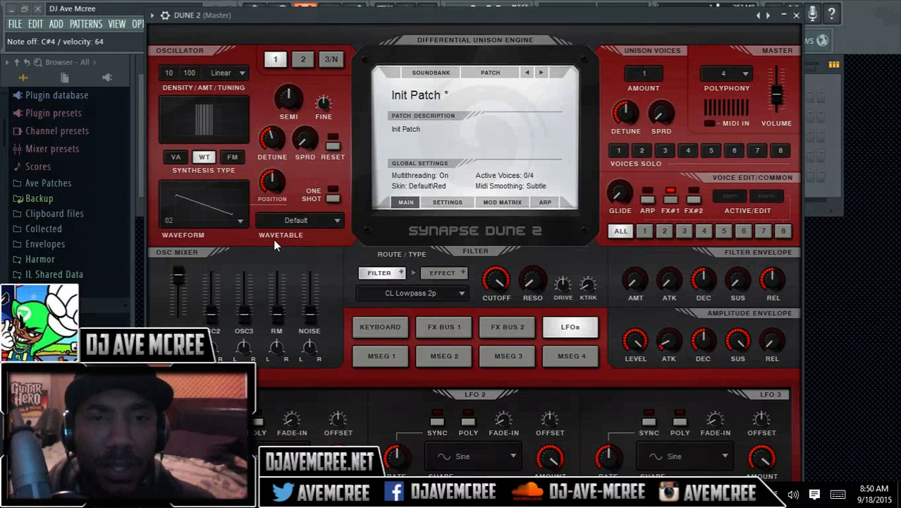
Step: Enable One Shot on oscillator 1 and audition wavetable waveforms 01 and 03 with it
click(332, 199)
click(240, 220)
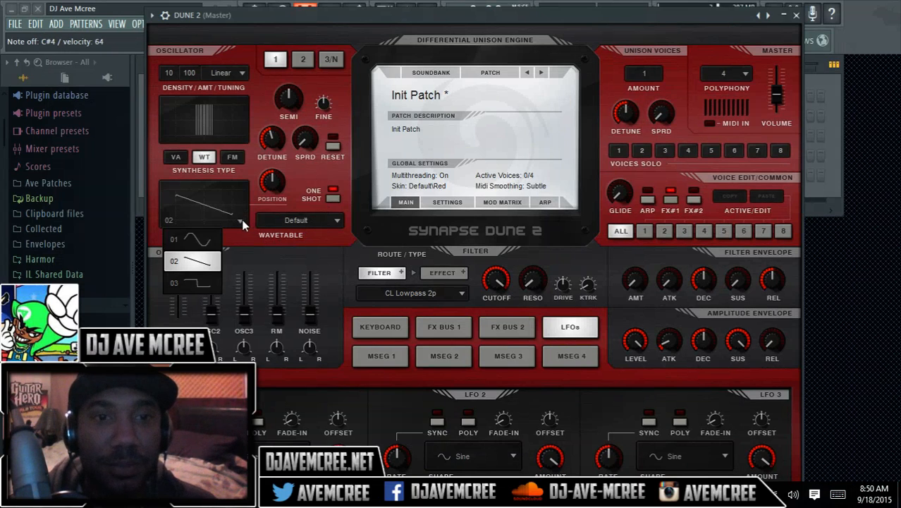
click(216, 239)
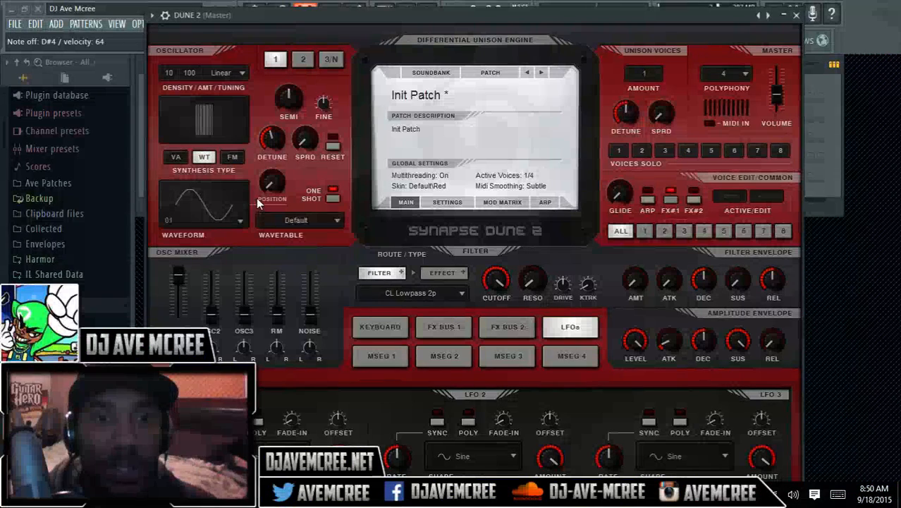
mouse_move(268, 181)
mouse_down()
mouse_move(241, 74)
mouse_move(247, 167)
mouse_move(265, 192)
mouse_up()
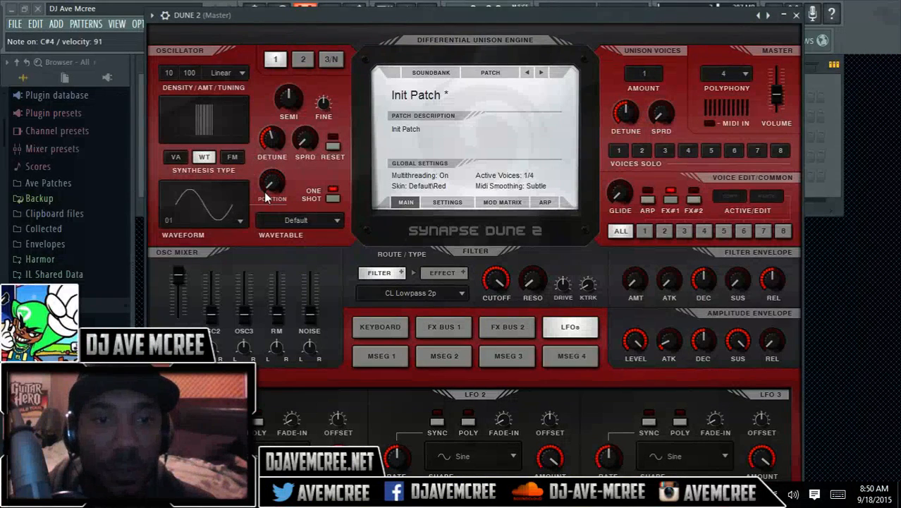
click(234, 221)
click(215, 279)
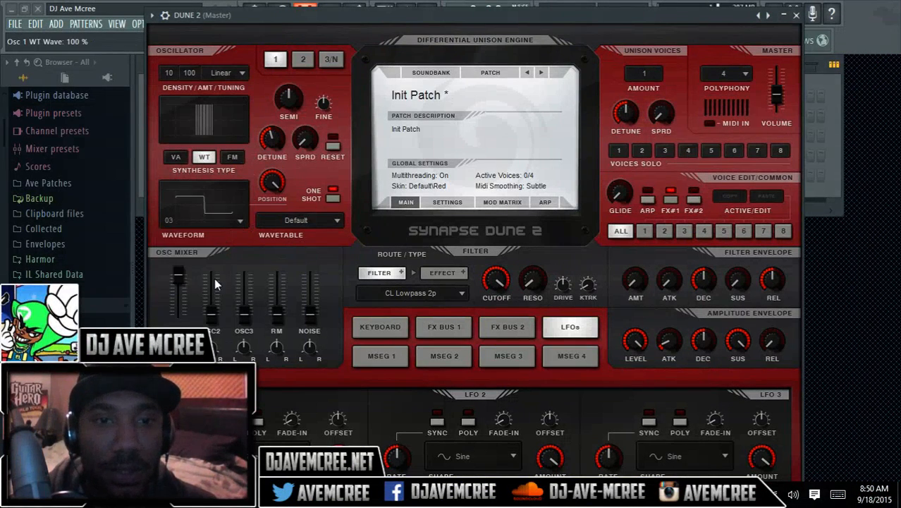
Step: Disable One Shot on oscillator 1, sweep the wavetable position through its range and set it to 100 %
click(332, 196)
drag(275, 181, 290, 305)
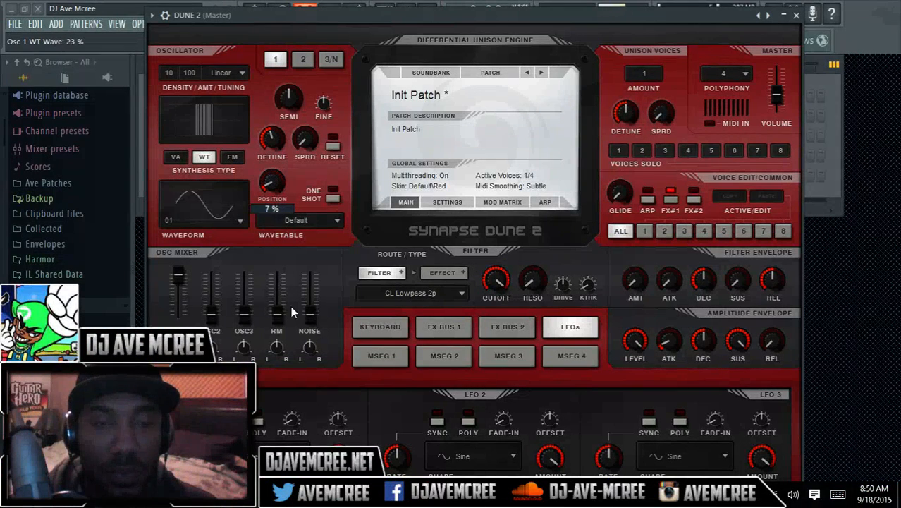
click(240, 222)
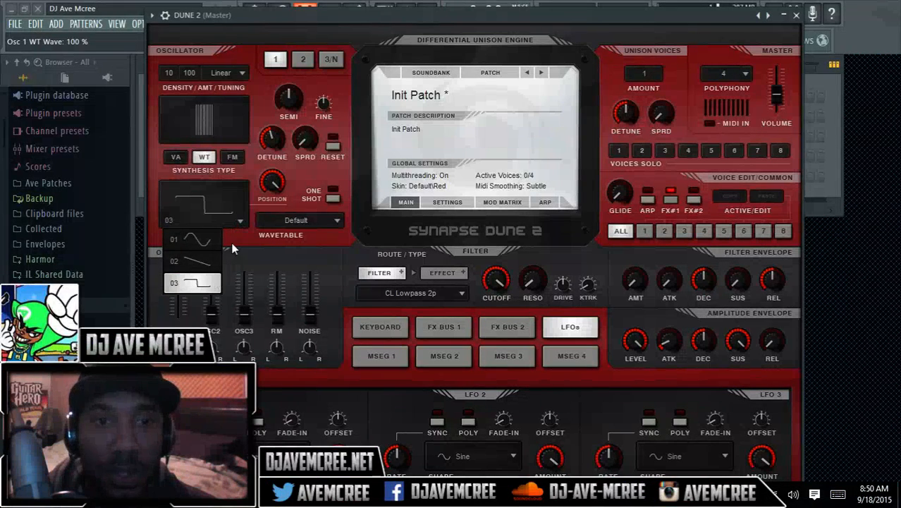
click(308, 177)
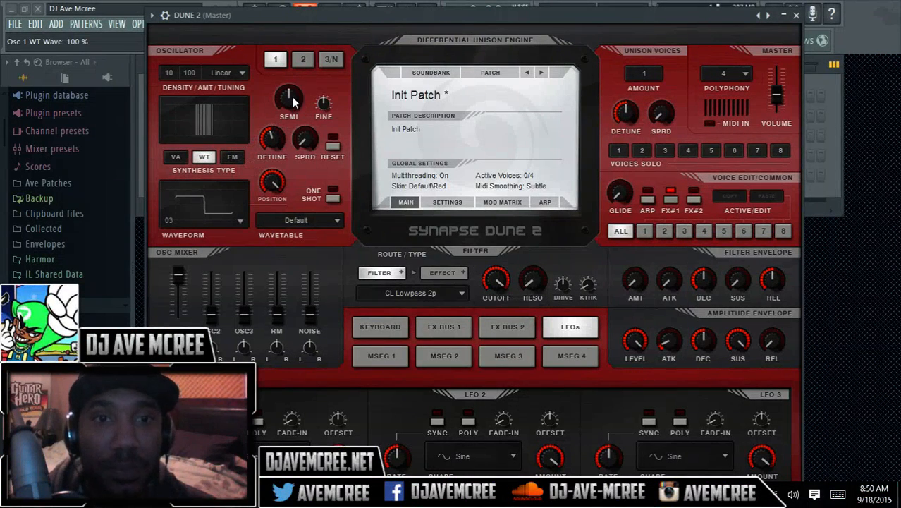
Step: Lower oscillator 1's semitone offset in stages through -18 to its minimum, and reset it to 0
mouse_move(294, 102)
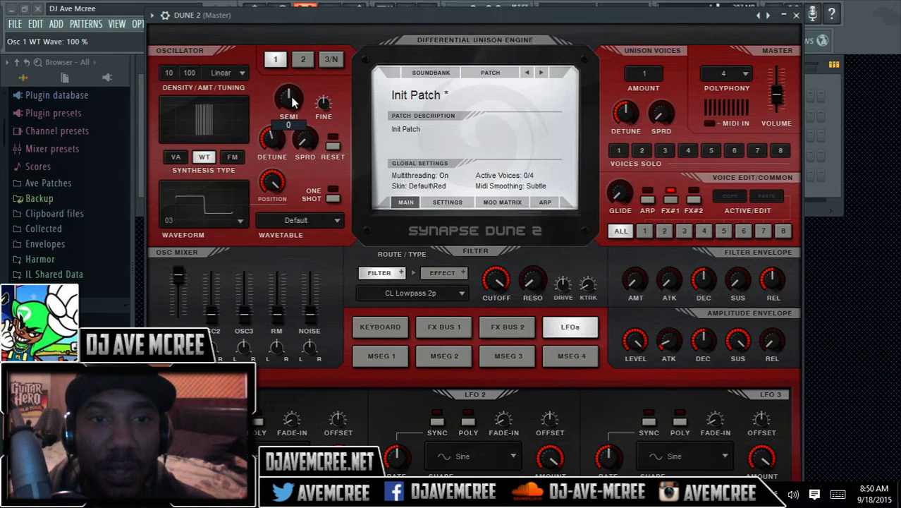
drag(294, 102, 295, 117)
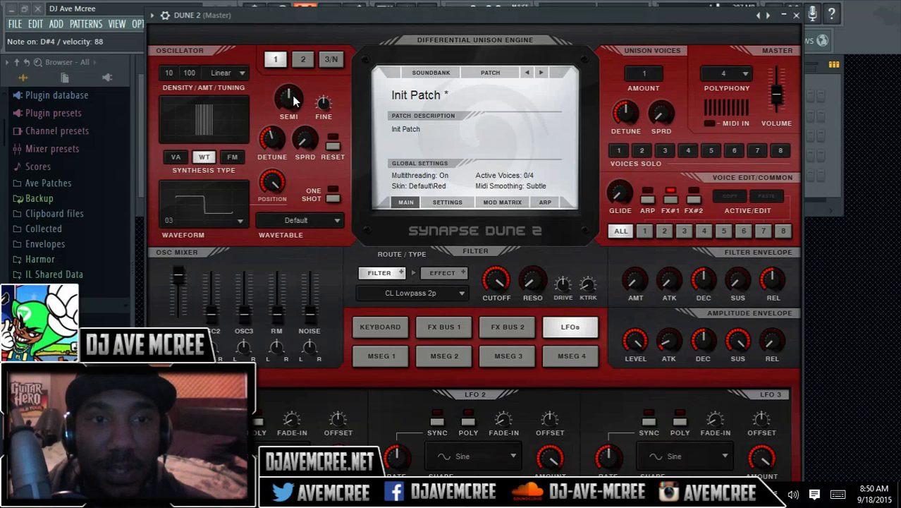
drag(292, 95, 294, 124)
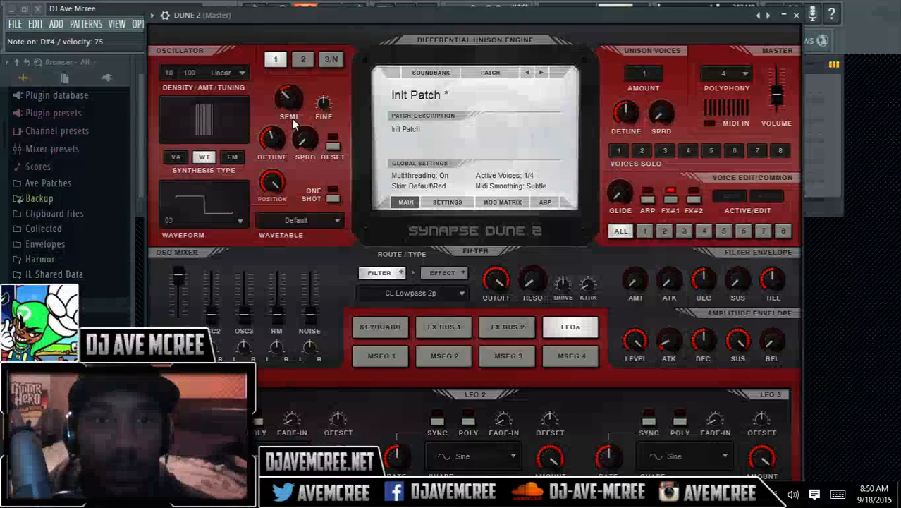
scroll(288, 100, down, 3)
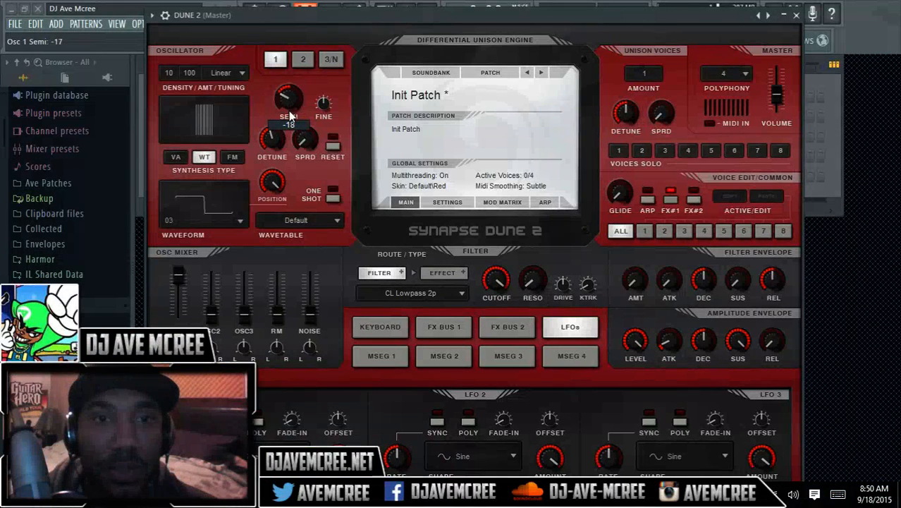
mouse_move(289, 113)
mouse_down()
mouse_move(295, 138)
mouse_move(293, 122)
mouse_up()
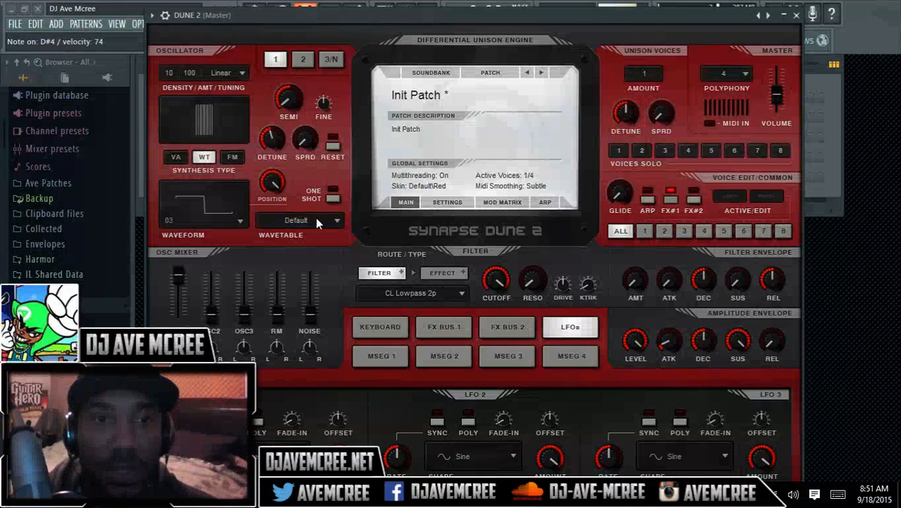
double_click(284, 105)
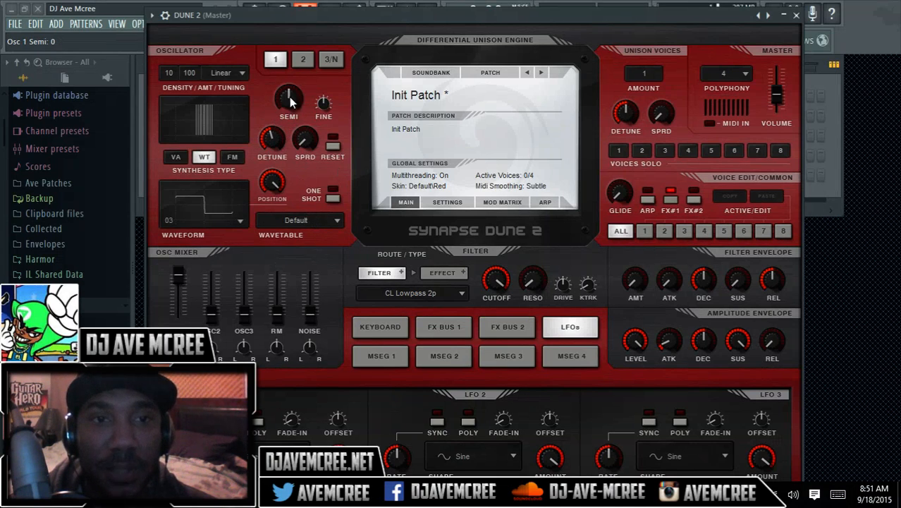
mouse_move(290, 96)
mouse_down()
mouse_move(284, 58)
mouse_move(284, 96)
mouse_up()
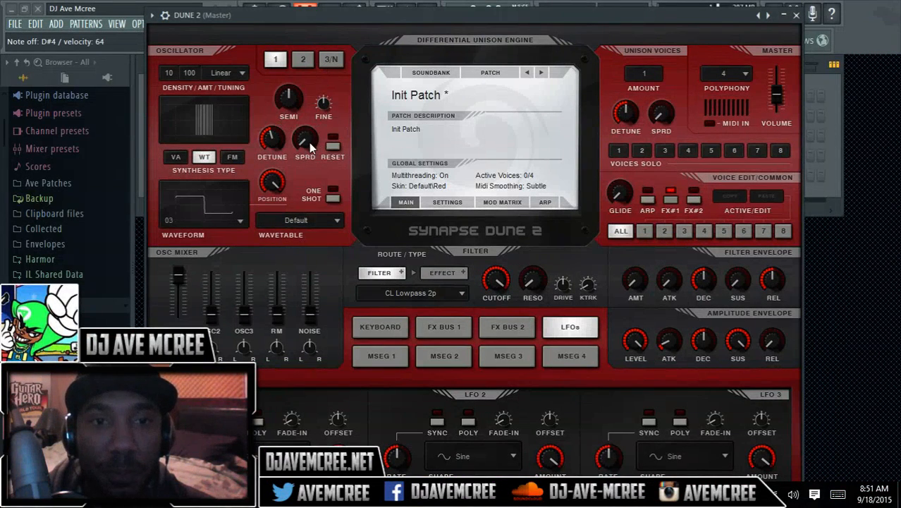
Step: Sweep oscillator 1's spread and return it to 0 %, and raise its detune to about the middle
mouse_move(309, 143)
mouse_down()
mouse_move(292, 23)
mouse_move(316, 193)
mouse_move(309, 87)
mouse_move(324, 152)
mouse_up()
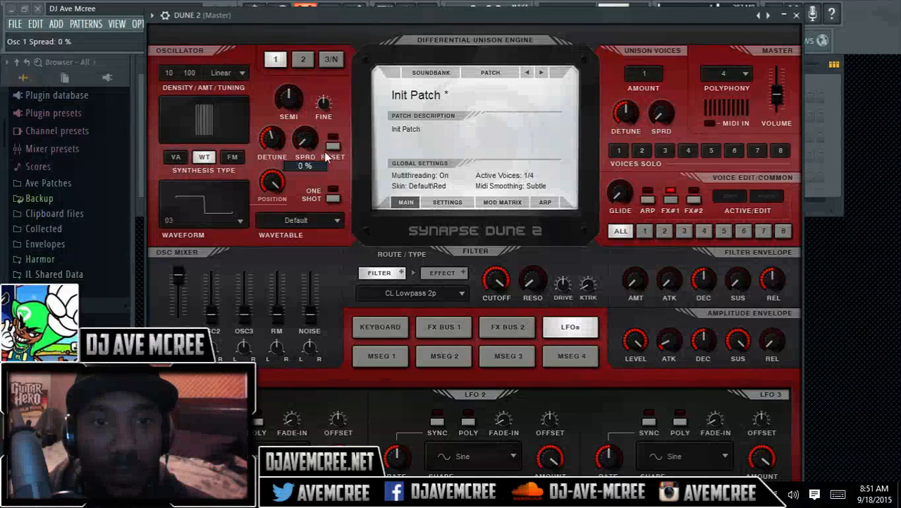
mouse_move(274, 144)
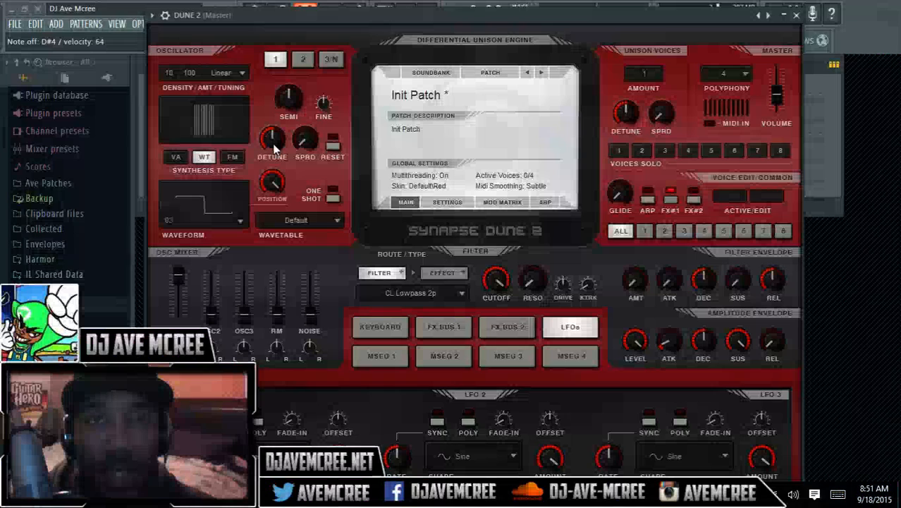
mouse_move(275, 148)
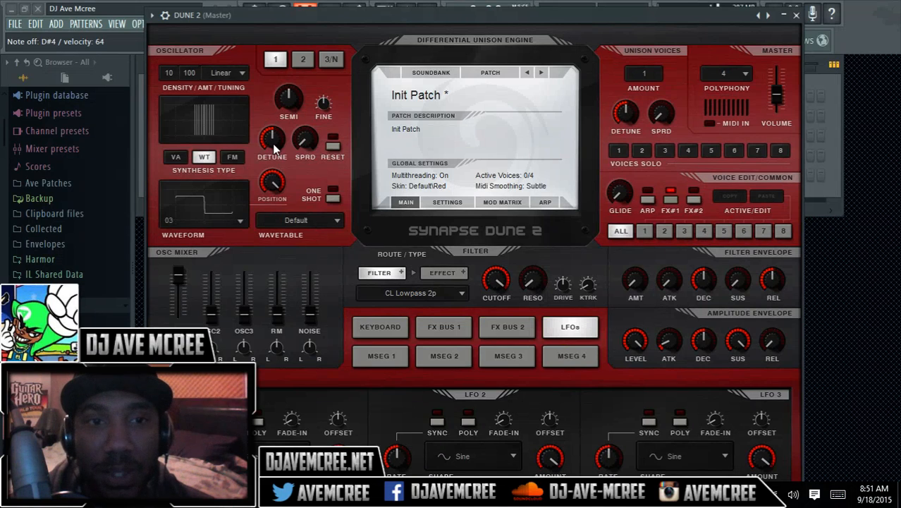
Step: Vary oscillator 1's detune with and without Reset enabled, and restore the detune to 50 %
scroll(274, 146, up, 1)
mouse_move(274, 146)
mouse_down()
mouse_move(273, 64)
mouse_move(279, 138)
mouse_up()
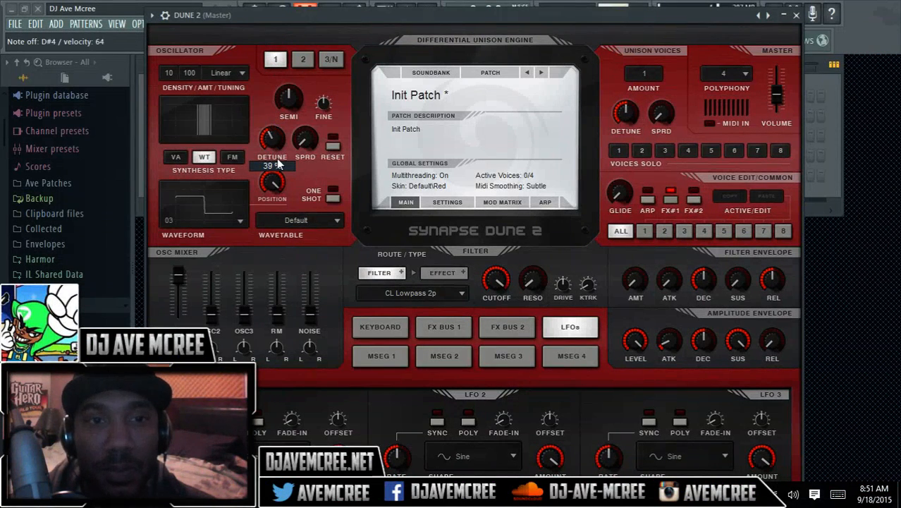
click(335, 148)
mouse_move(274, 137)
mouse_down()
mouse_move(249, 59)
mouse_move(263, 128)
mouse_up()
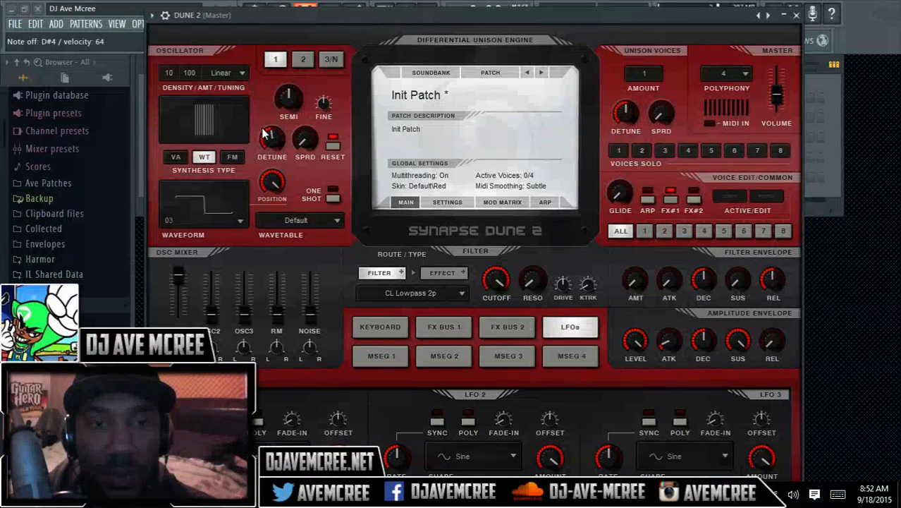
double_click(268, 136)
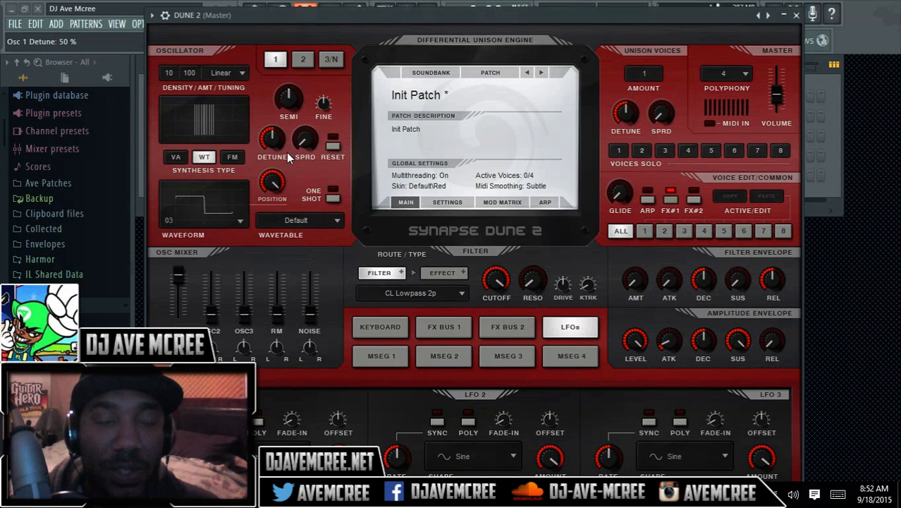
Step: Switch oscillator 1 to FM synthesis with the serial A-B-C algorithm, and try out the operators' ratio controls
click(234, 155)
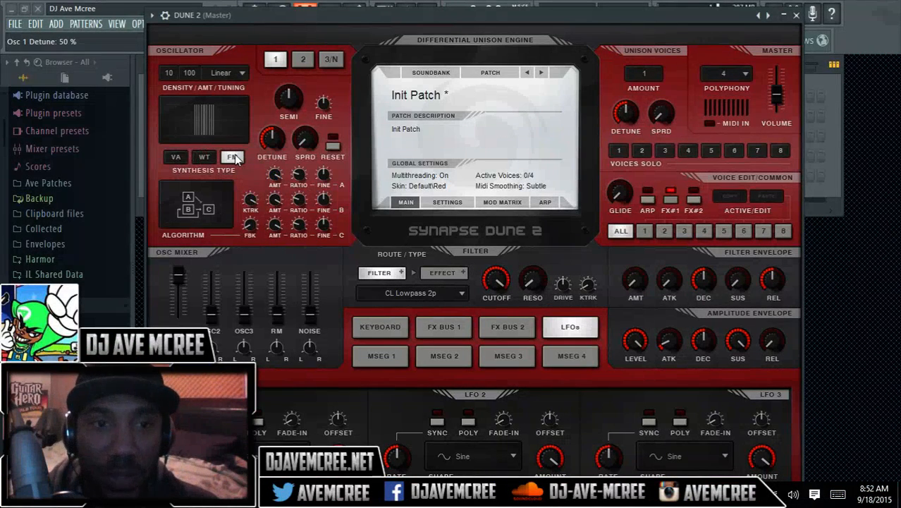
click(216, 219)
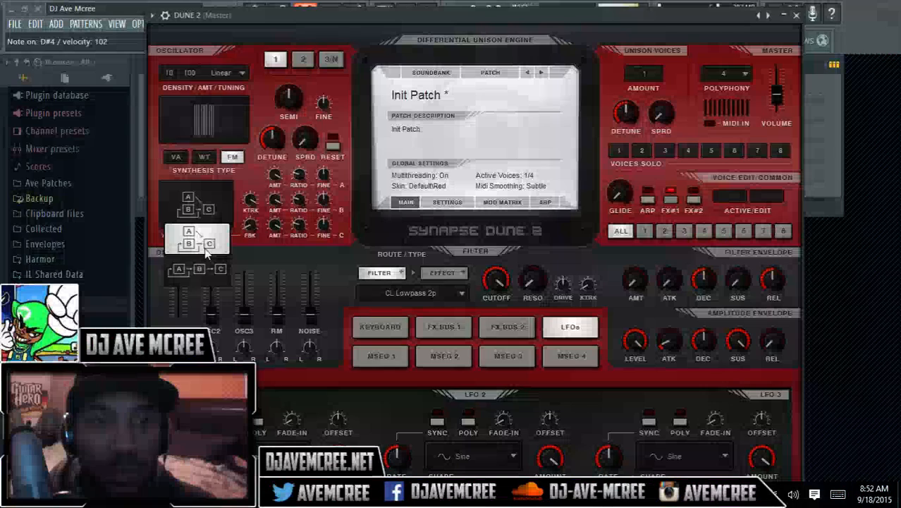
click(203, 271)
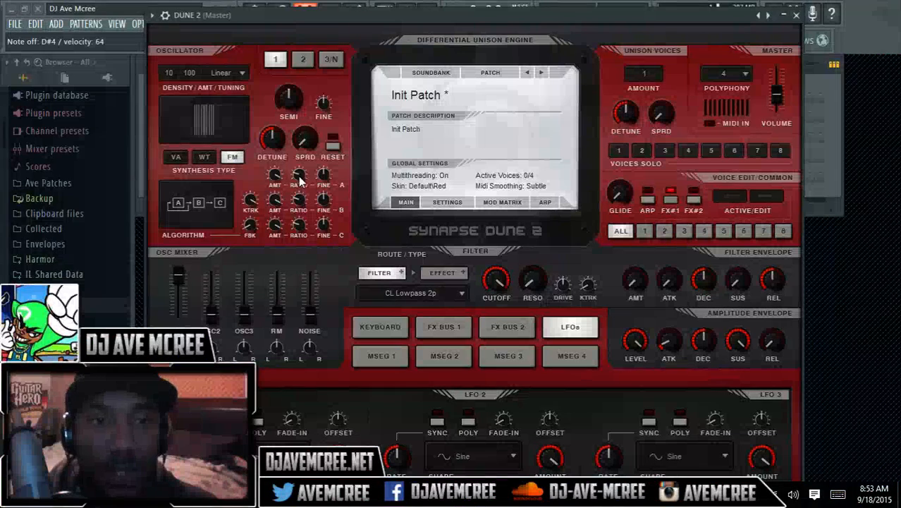
drag(300, 181, 302, 151)
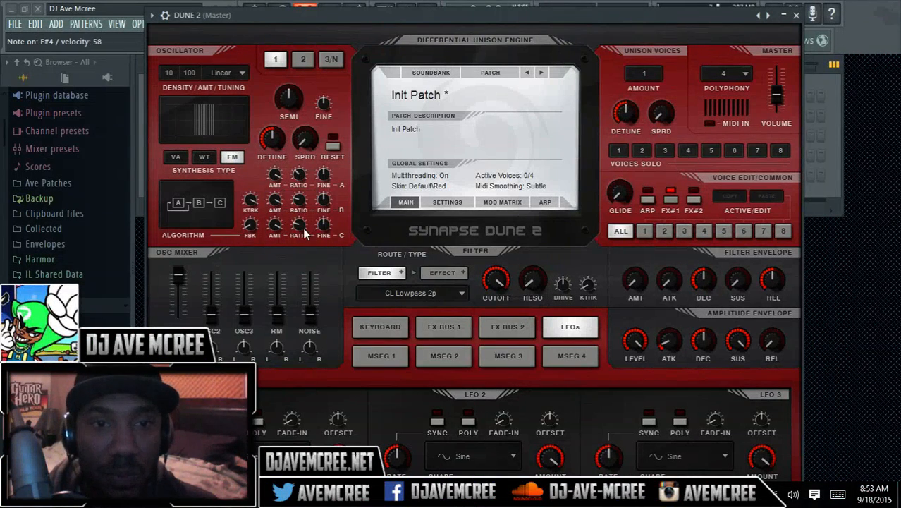
drag(299, 200, 277, 183)
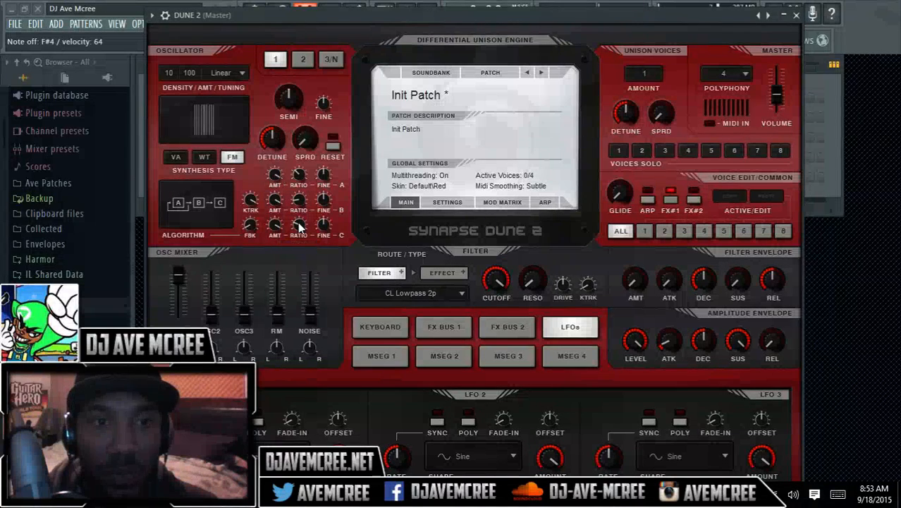
Step: Alternate oscillator 1's FM algorithm between the branched and serial layouts, ending on the branched one with A placed above B and C
click(218, 202)
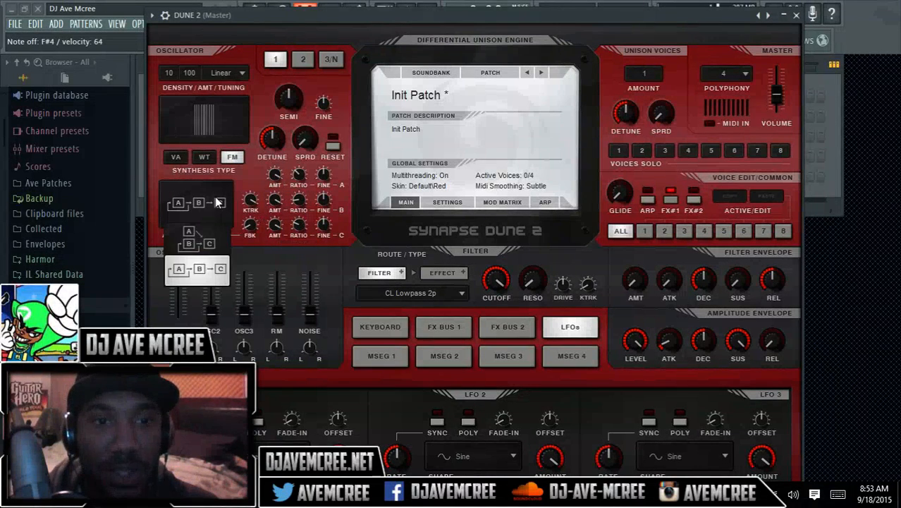
click(192, 238)
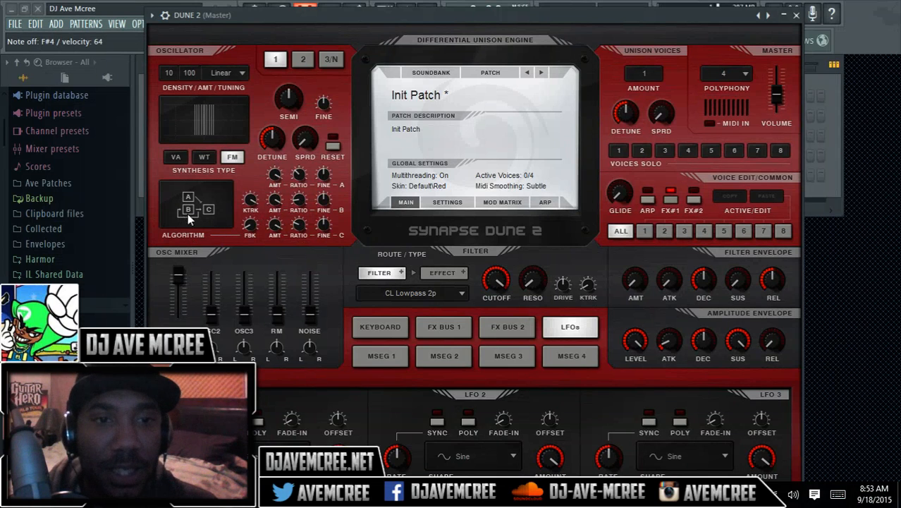
click(205, 215)
click(196, 268)
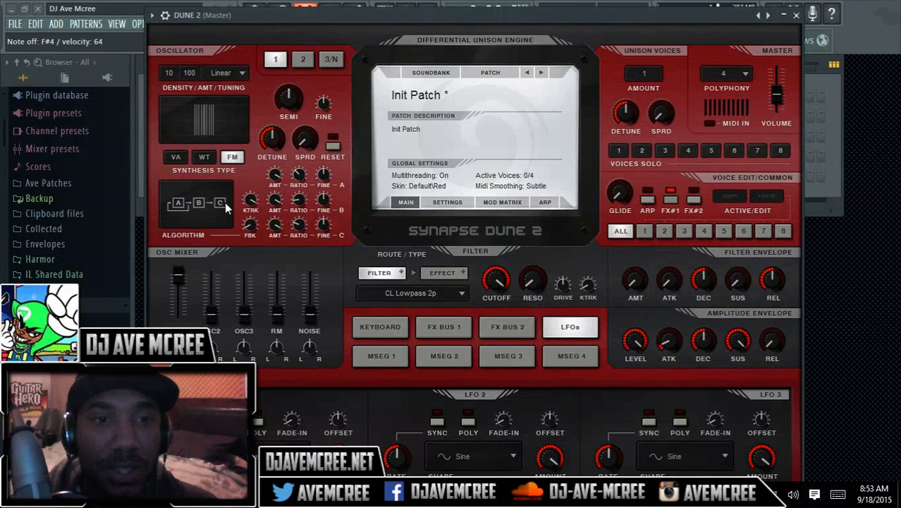
click(207, 203)
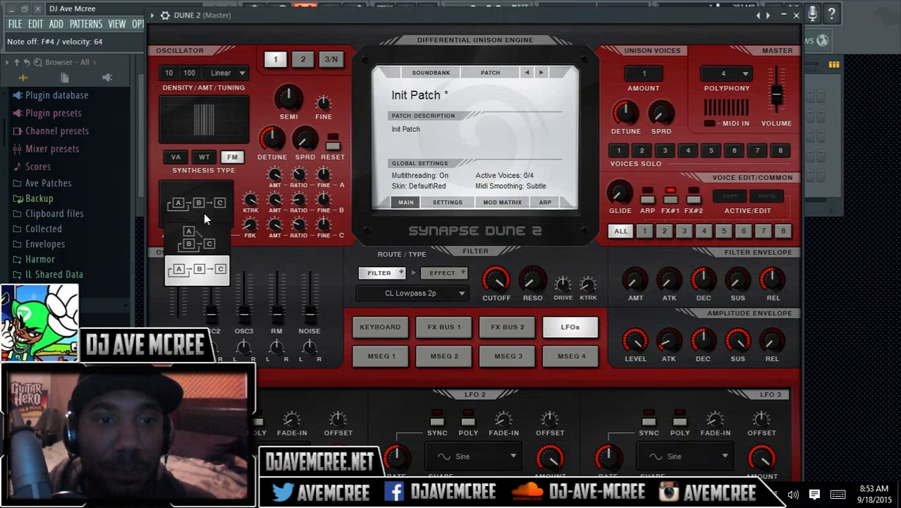
click(200, 239)
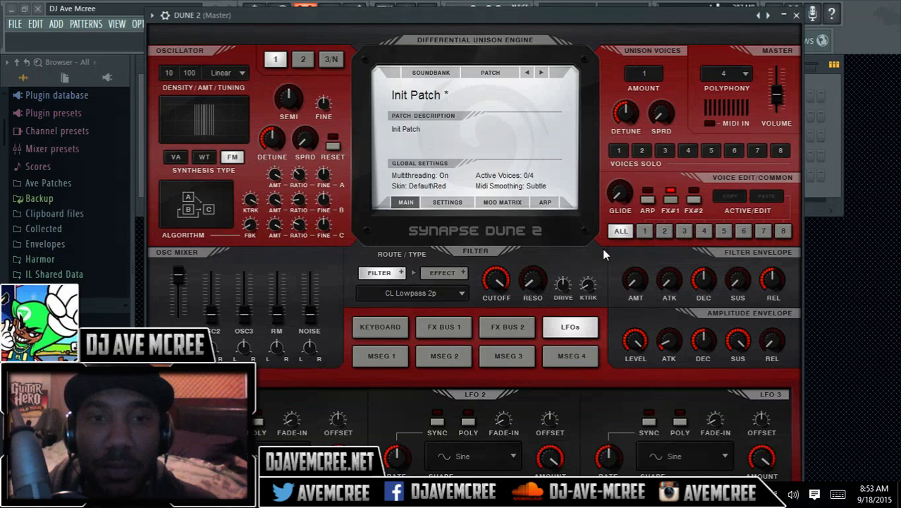
Step: Step the edited voice through 1, 3, 4 and 5, and switch voice 2's oscillator 1 to wavetable synthesis
click(644, 231)
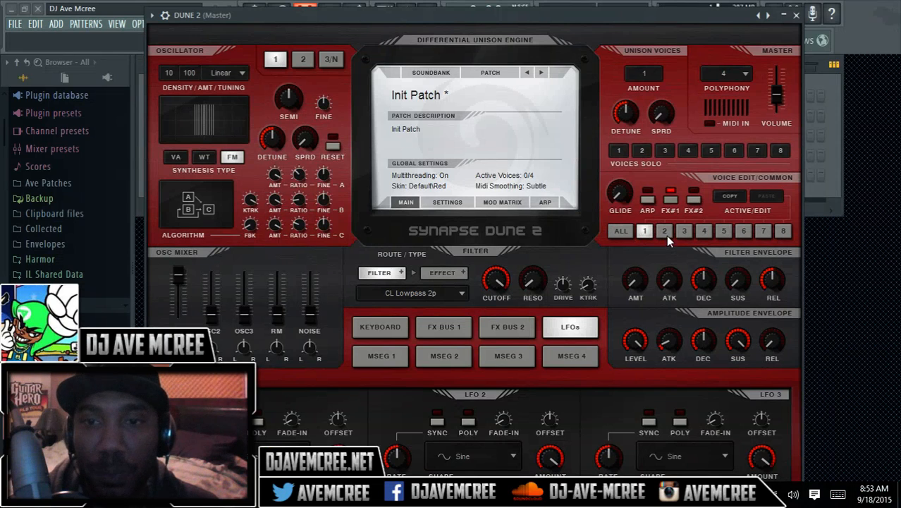
click(685, 231)
click(705, 231)
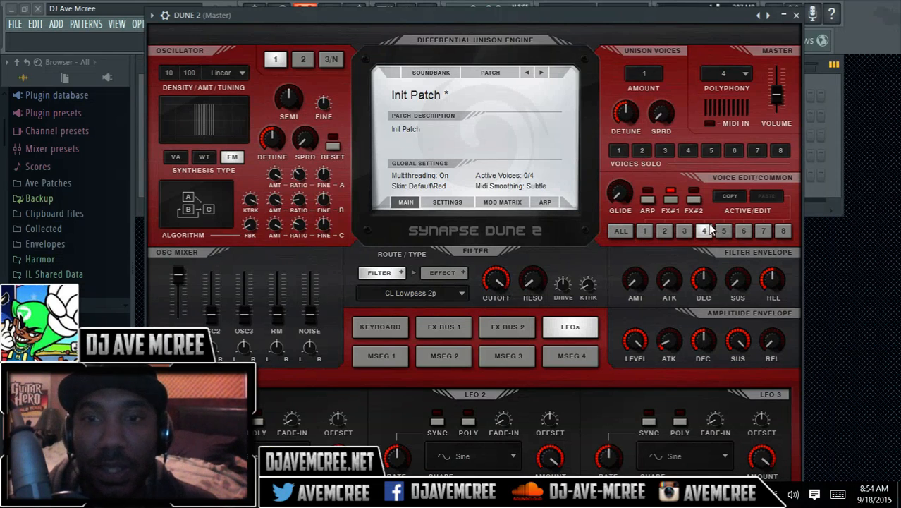
click(726, 230)
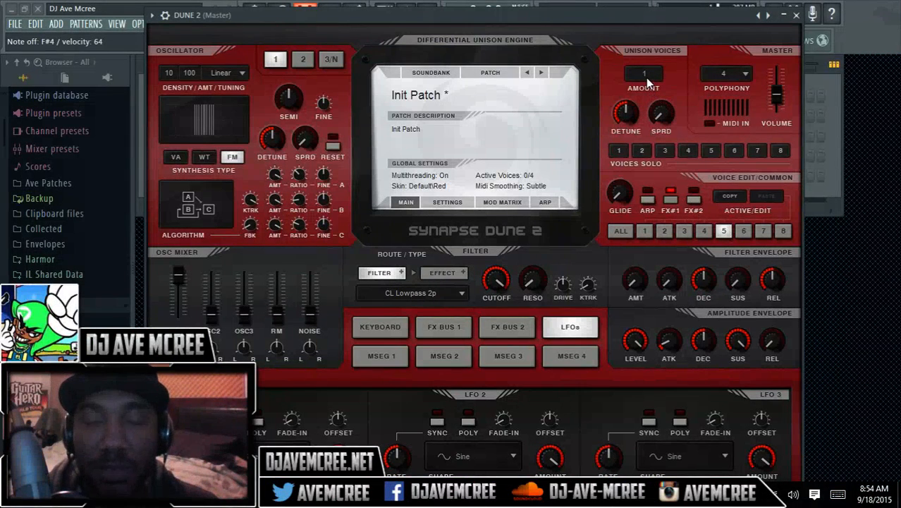
mouse_move(646, 78)
mouse_down()
mouse_move(629, 5)
mouse_move(650, 72)
mouse_up()
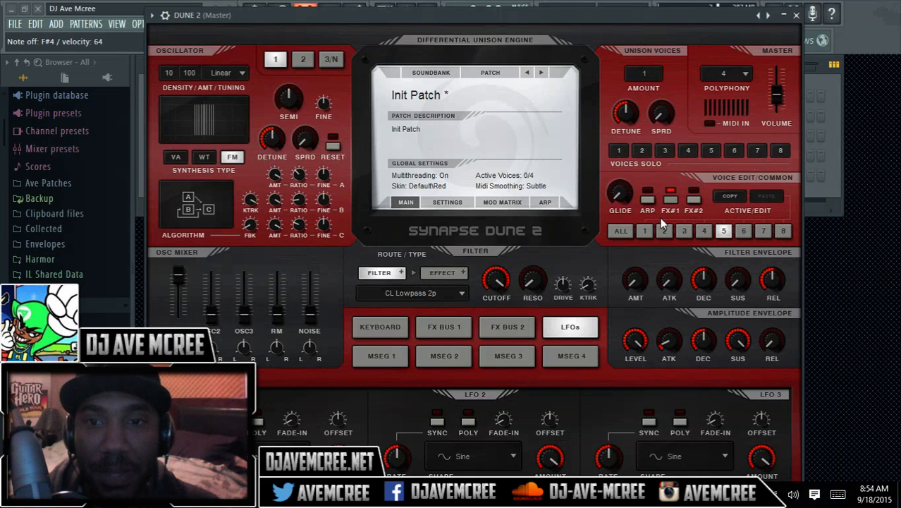
click(661, 230)
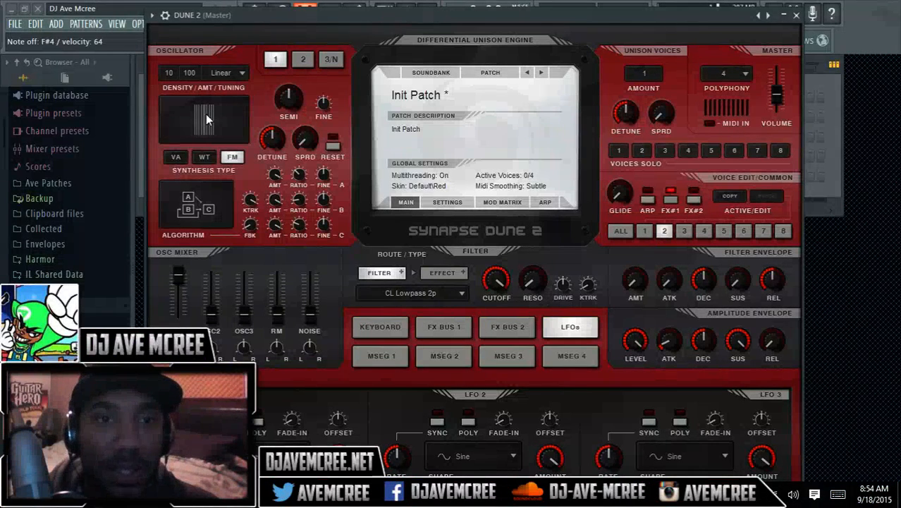
click(204, 157)
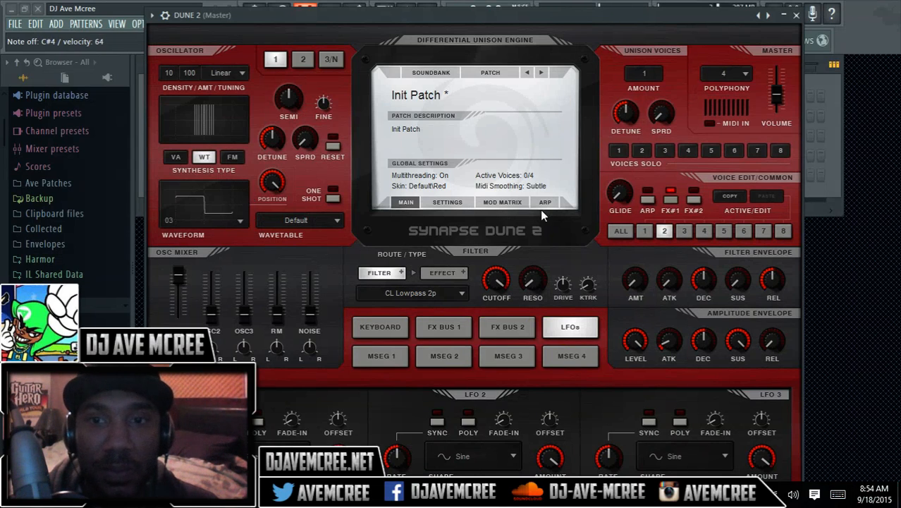
Step: Raise the unison amount to 2 and compare voices 1 and 2 by soloing them, leaving both soloed
click(615, 154)
click(638, 152)
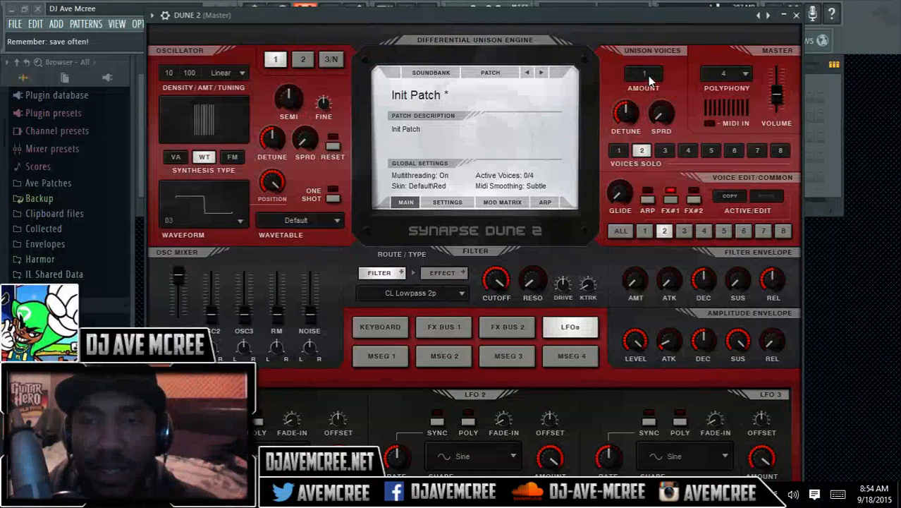
drag(648, 75, 647, 56)
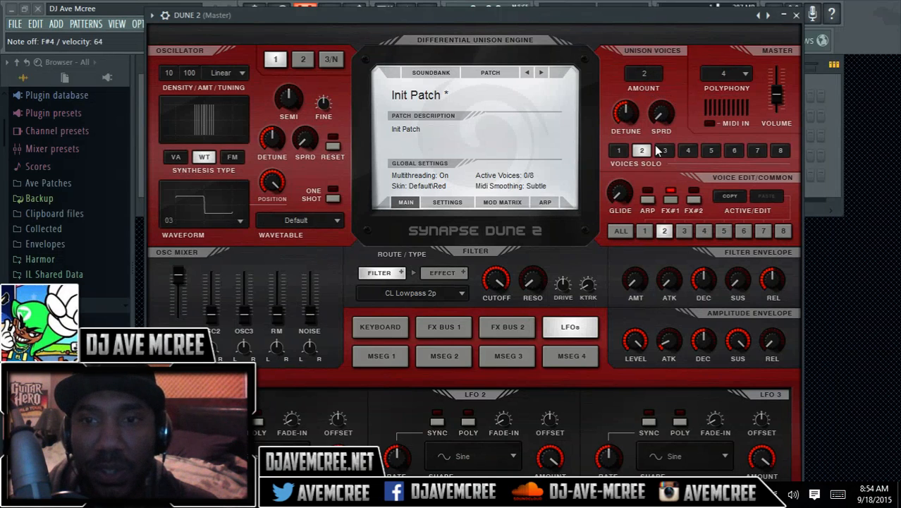
click(619, 151)
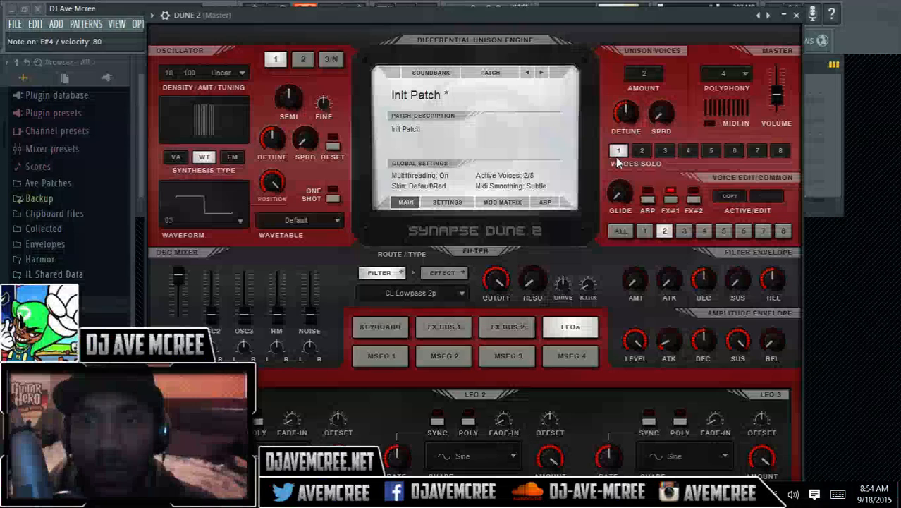
click(642, 151)
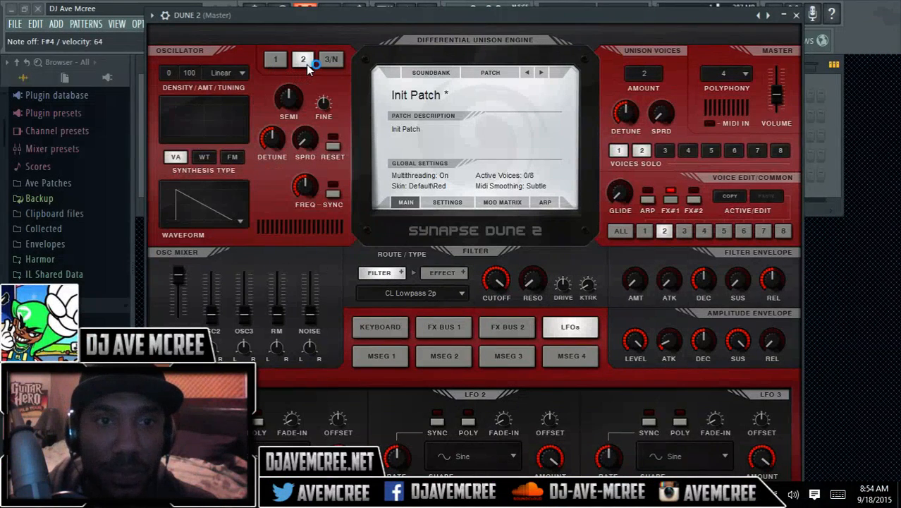
Step: Show the oscillator 3 and noise settings, select voice 1 for editing and leave only voice 1 soloed
click(328, 61)
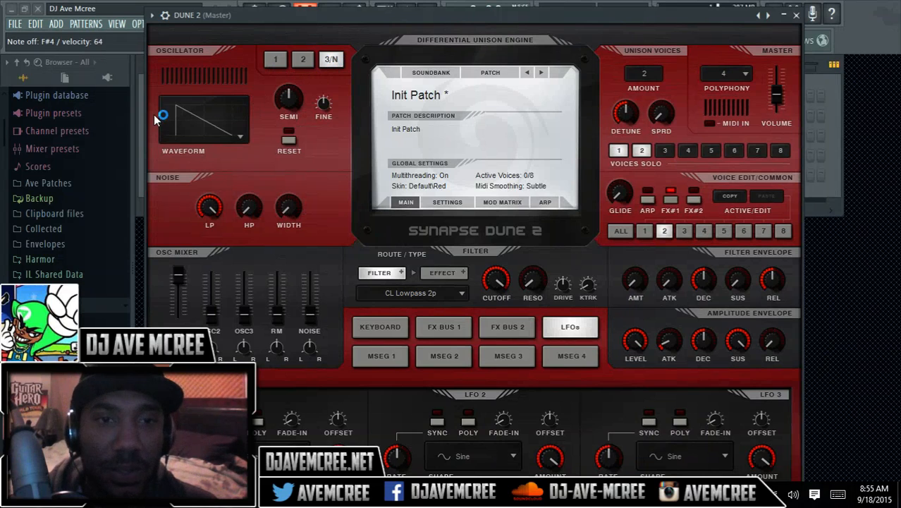
click(643, 232)
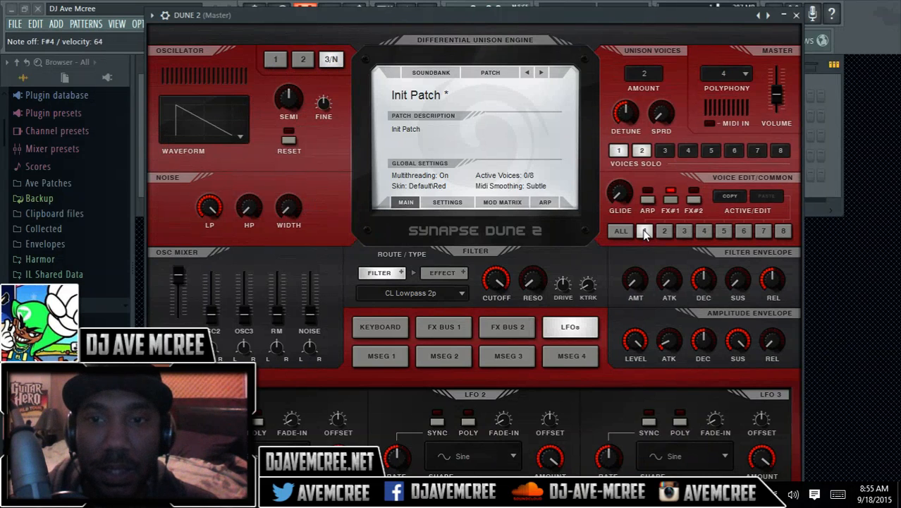
click(641, 150)
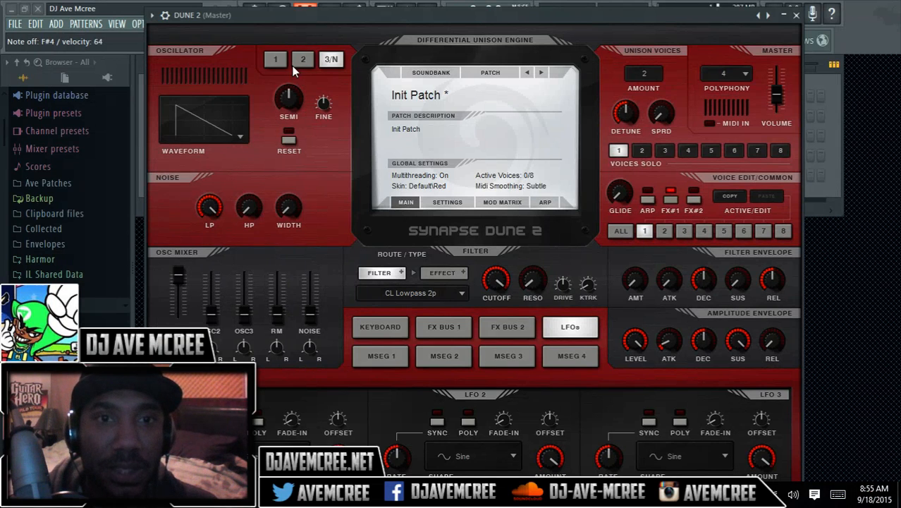
Step: Compare voice 1's settings for oscillators 1 and 2, and return to the oscillator 3 and noise settings
click(274, 60)
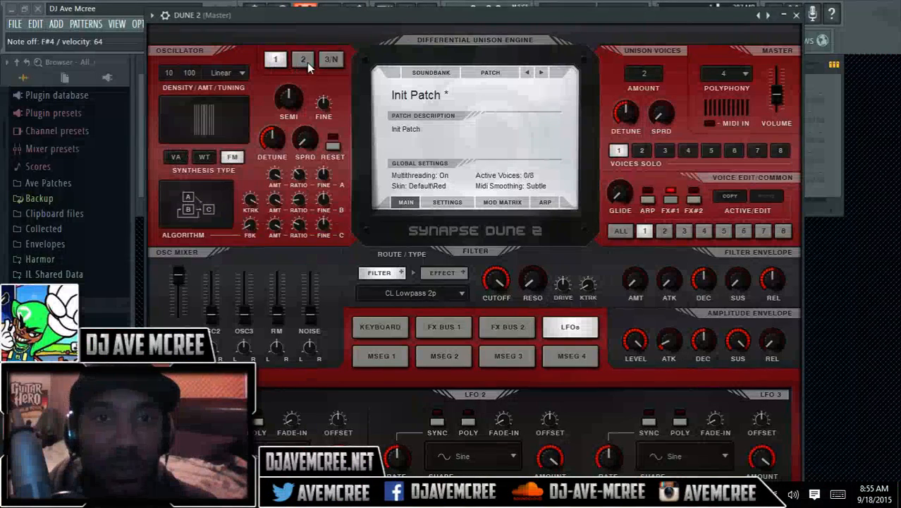
click(305, 61)
click(275, 60)
click(300, 60)
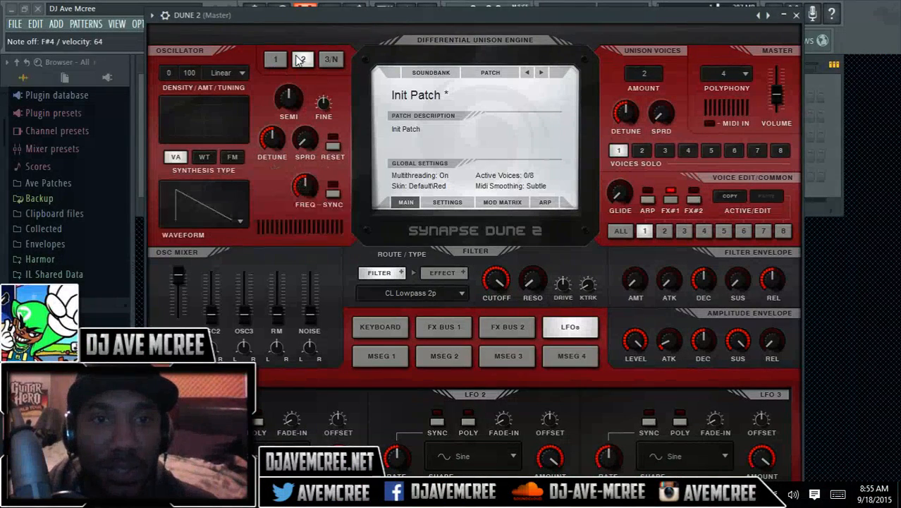
click(331, 60)
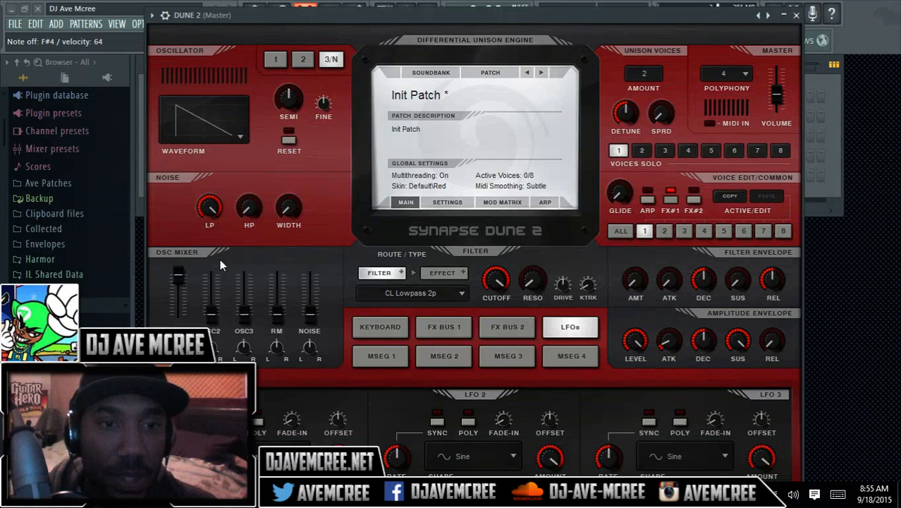
Step: Set the mixer's oscillator 1 level to 0 % and noise level to 100 %, and change oscillator 3's waveform to Square
drag(178, 279, 244, 334)
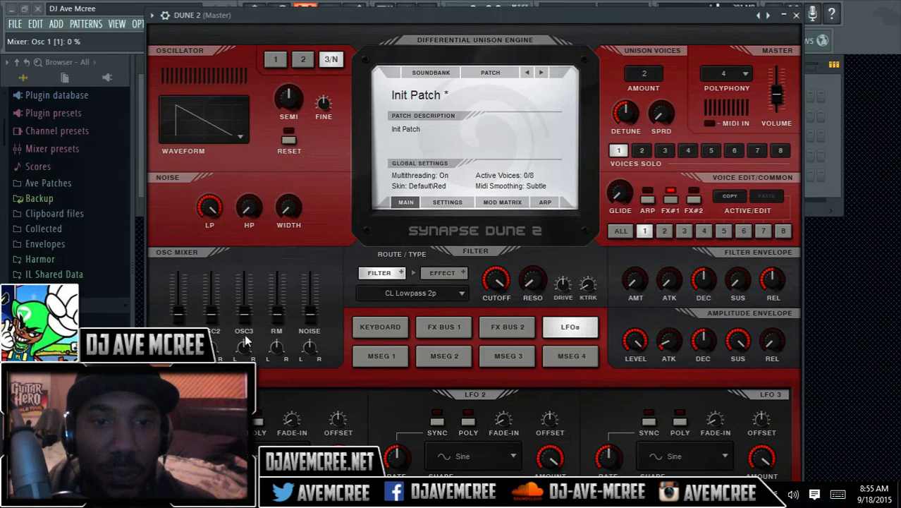
drag(305, 315, 304, 243)
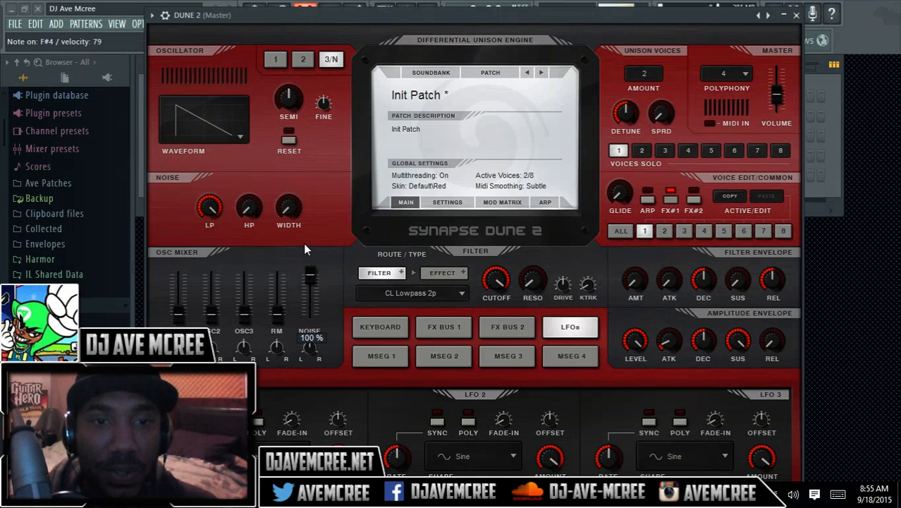
click(224, 136)
click(196, 177)
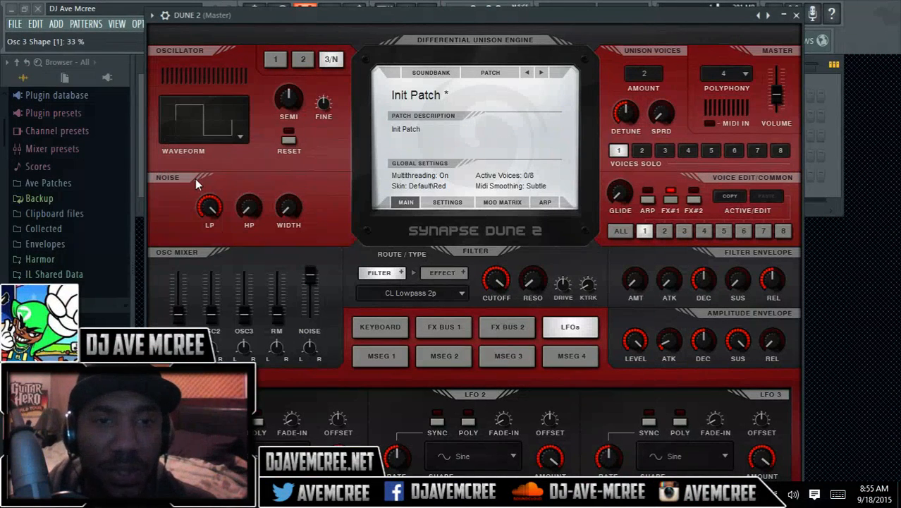
Step: Raise the RM mixer level to maximum, and adjust oscillator 3's semitone and fine tuning with Reset on, plus the noise width and HP
drag(270, 321, 263, 266)
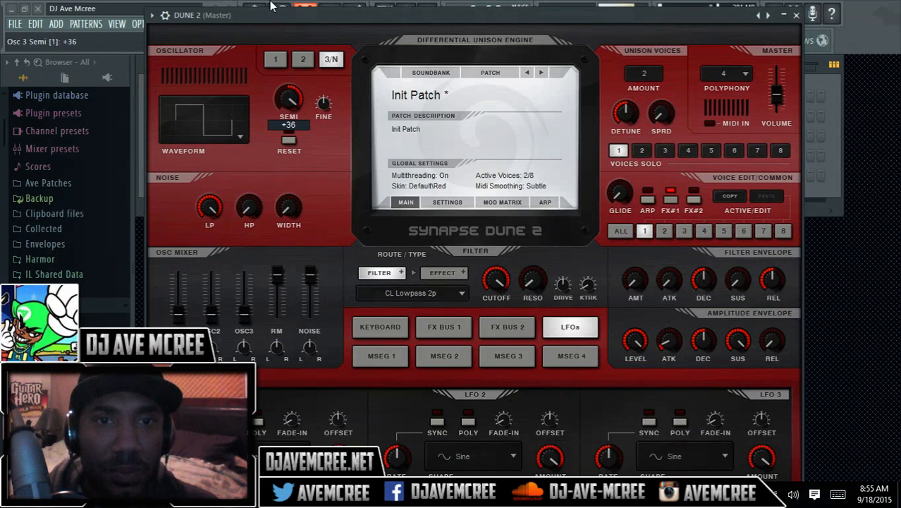
drag(322, 104, 308, 145)
drag(289, 210, 261, 99)
drag(251, 204, 227, 100)
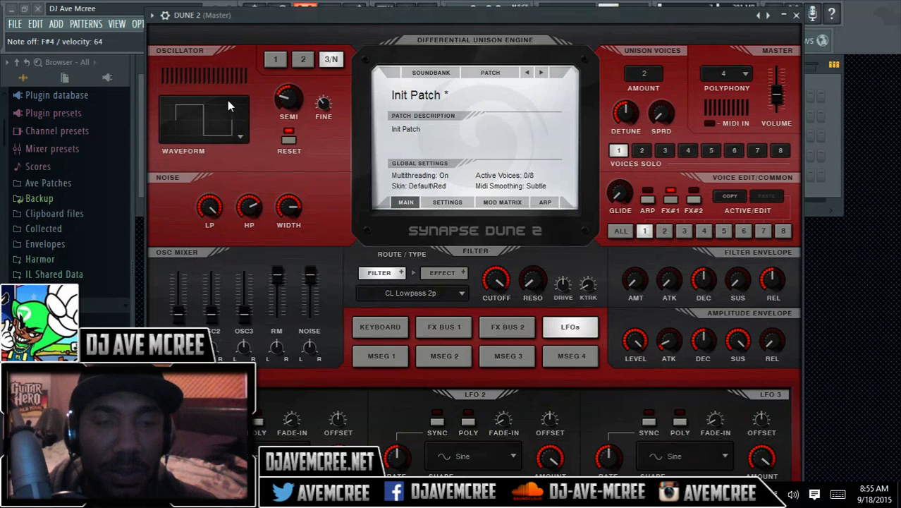
Step: Audition the Sine waveform on oscillator 3 and change it to Triangle
click(229, 131)
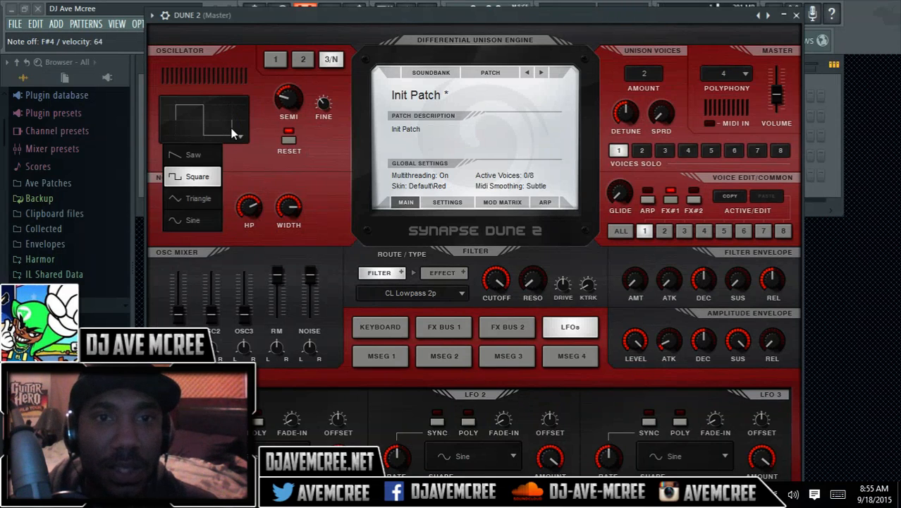
click(198, 214)
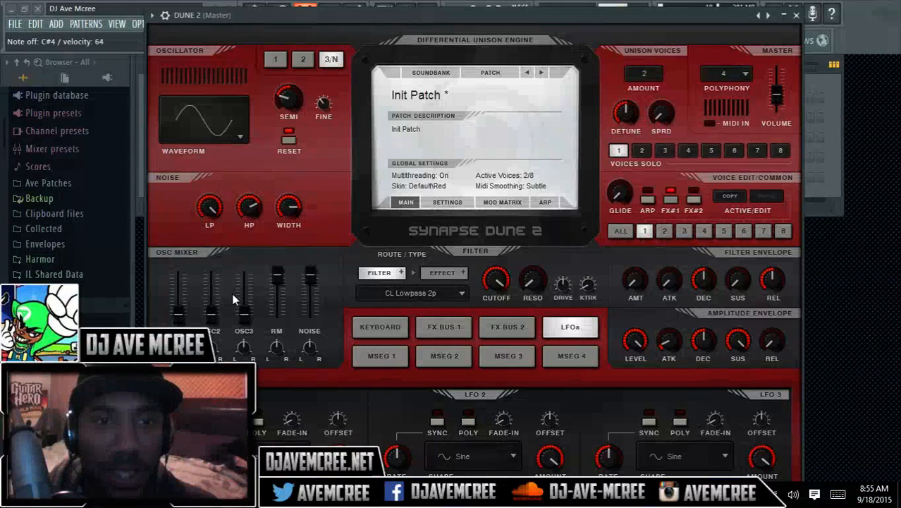
click(238, 138)
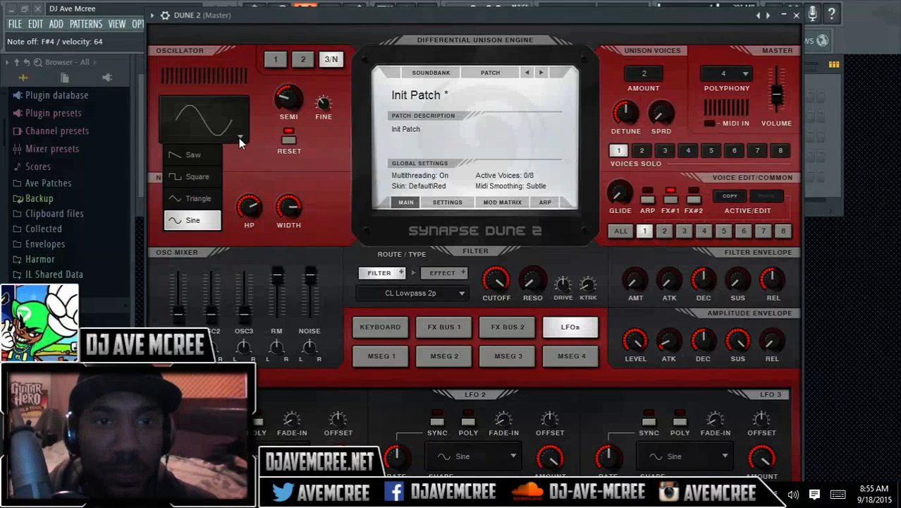
click(216, 190)
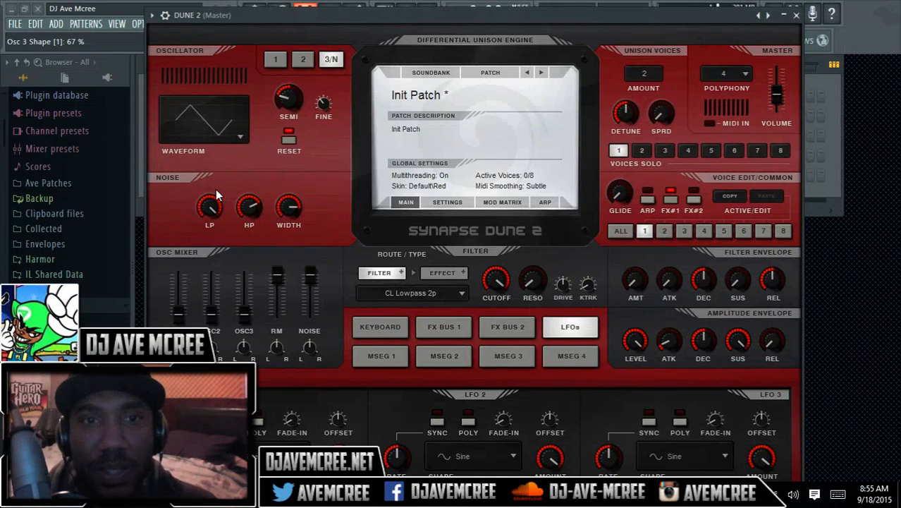
Step: Compare oscillator 1's settings with the oscillator 3 and noise settings, moving the synth window lower
click(268, 62)
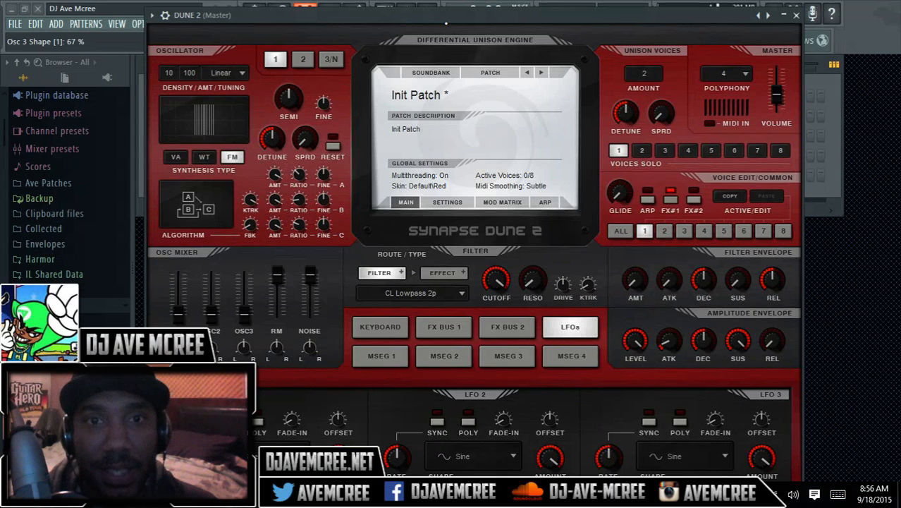
drag(446, 23, 419, 92)
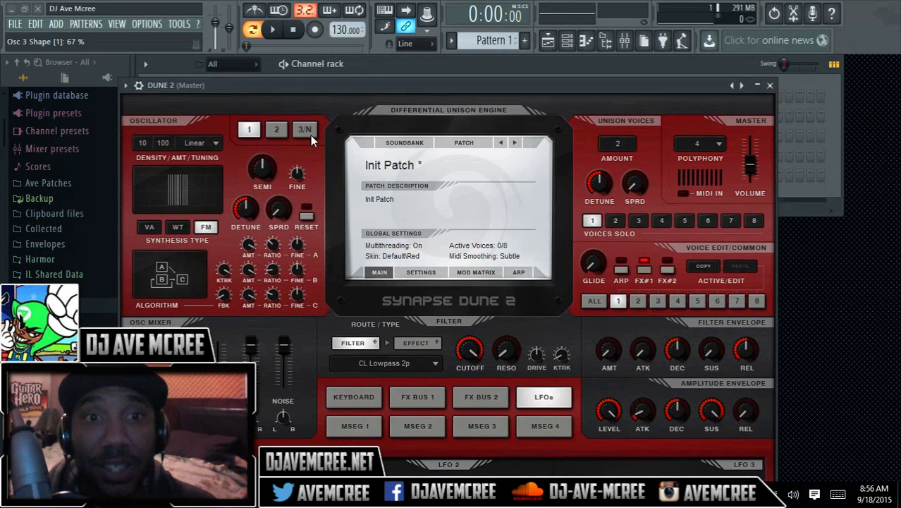
click(307, 131)
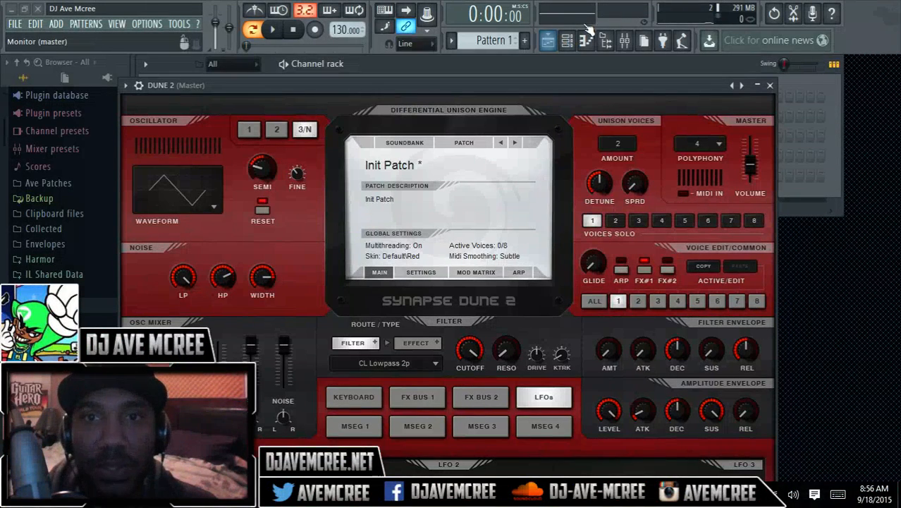
Step: Show oscillator 1's settings, reset the mixer's noise and RM levels to minimum, and restore oscillator 1's level to maximum
click(248, 131)
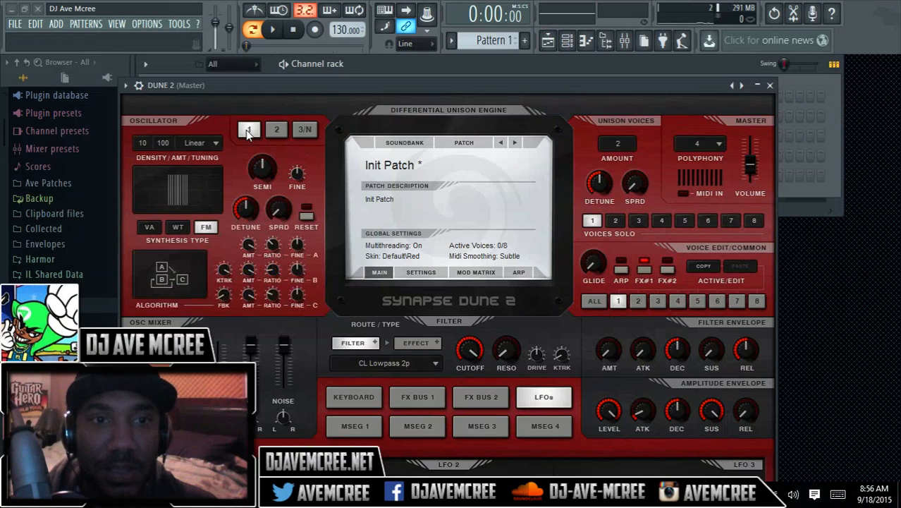
double_click(286, 350)
double_click(256, 349)
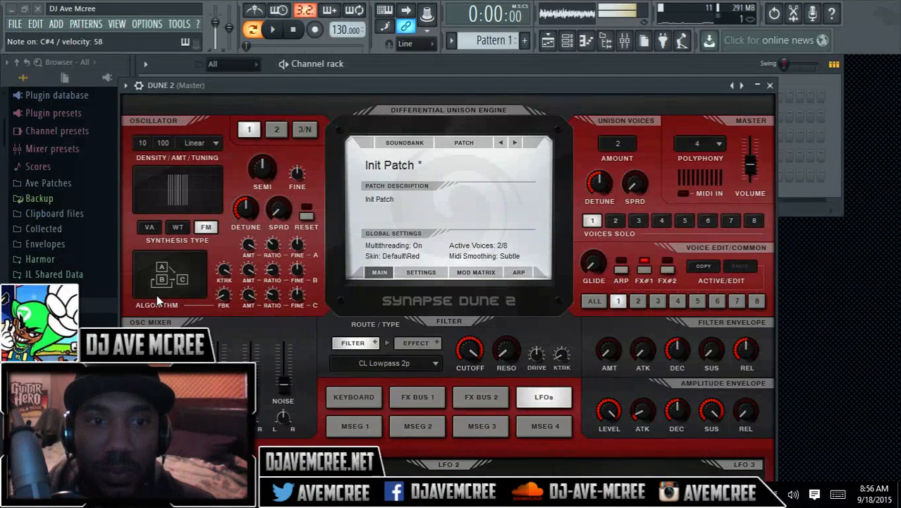
Step: Switch oscillator 1 to VA synthesis with a density of 2, and move the synth window up to reveal the mixer
click(150, 227)
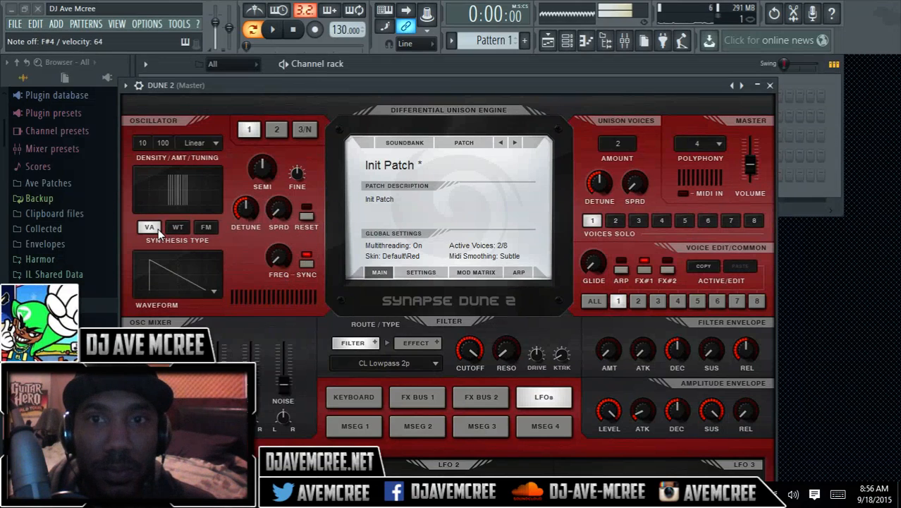
drag(142, 152, 144, 182)
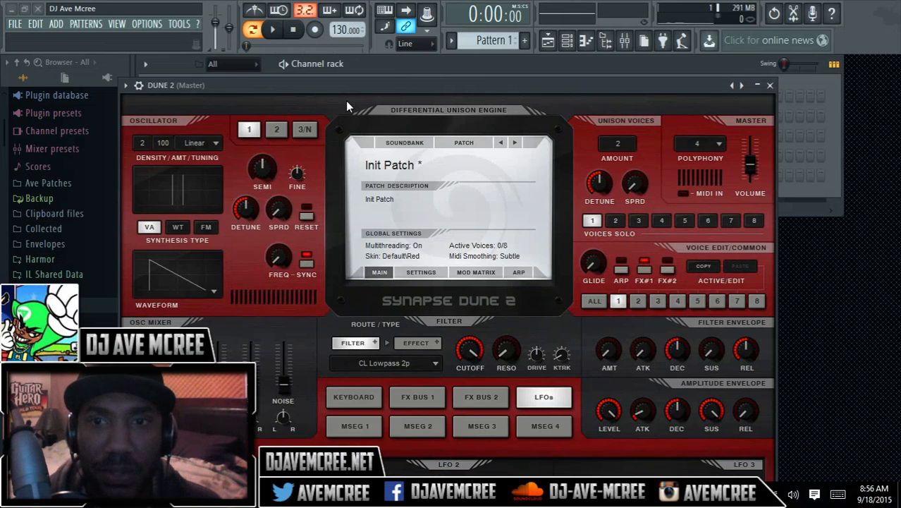
drag(421, 90, 434, 9)
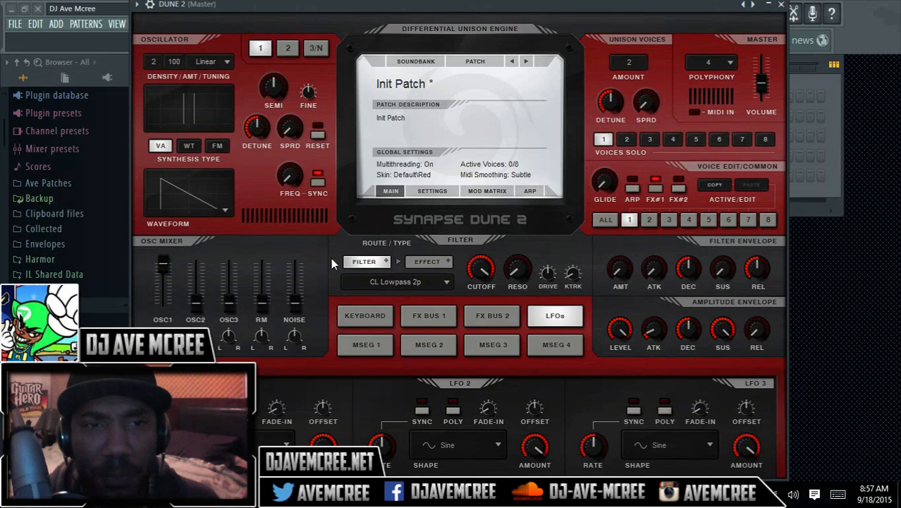
Step: Switch oscillator 1 to WT synthesis and audition the Chords and Clipazoid wavetables
click(190, 149)
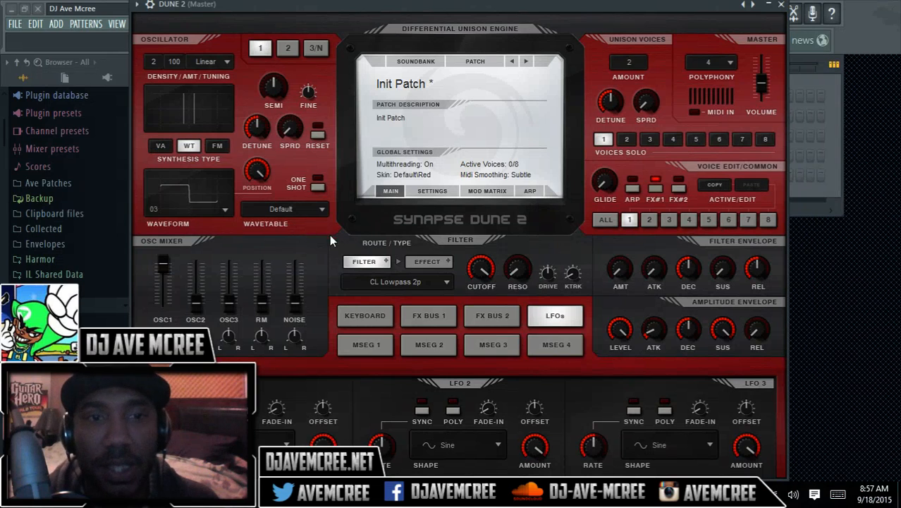
click(315, 209)
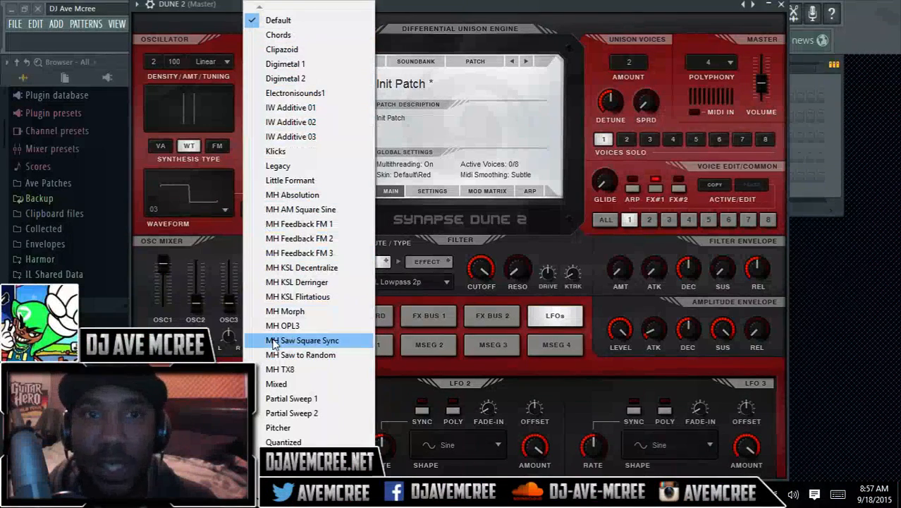
click(277, 36)
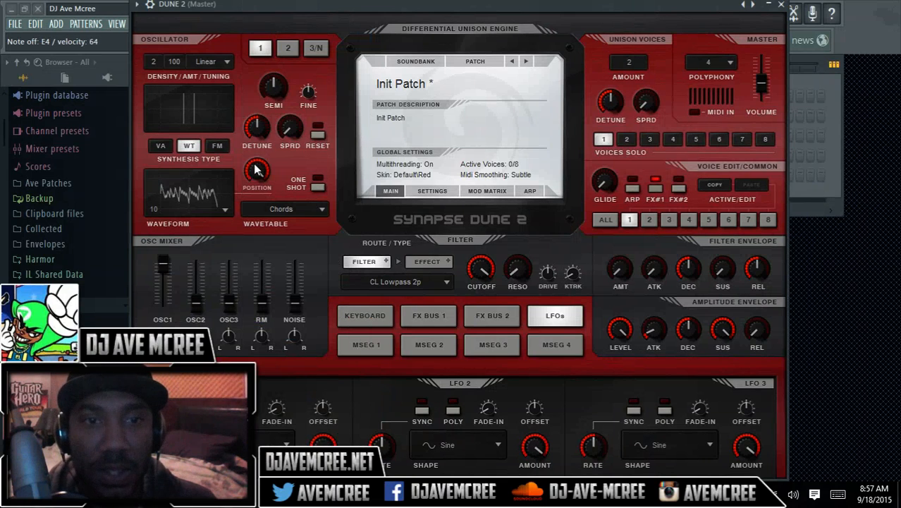
click(302, 209)
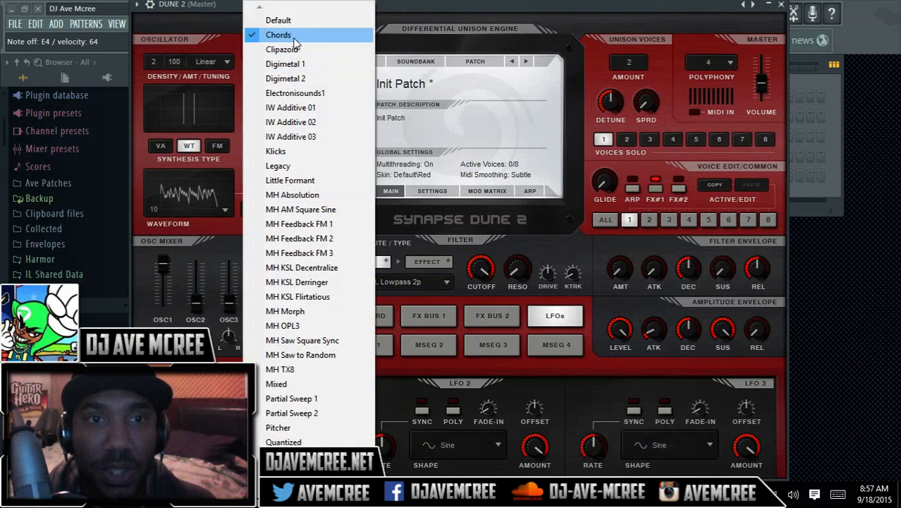
click(282, 50)
Step: Audition the Quantized, MH AM Square Sine and Vintage Saw wavetables on oscillator 1
click(306, 205)
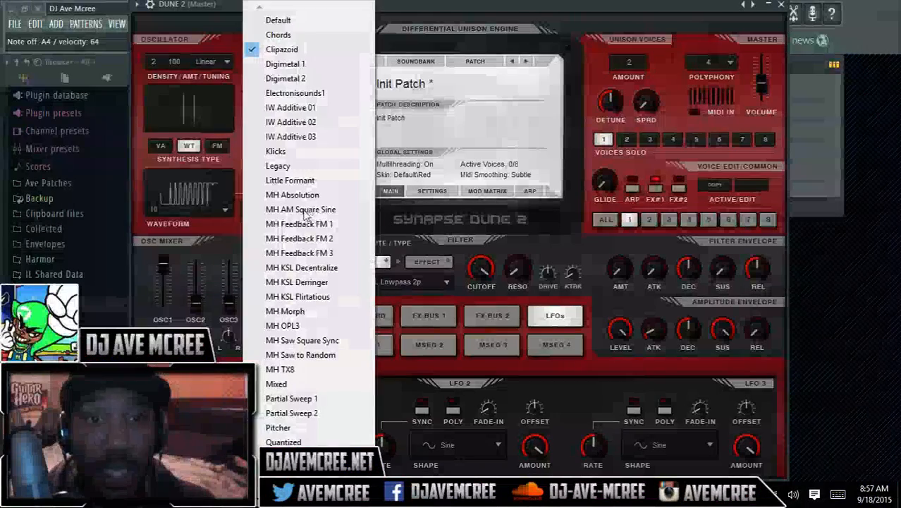
click(284, 442)
click(309, 208)
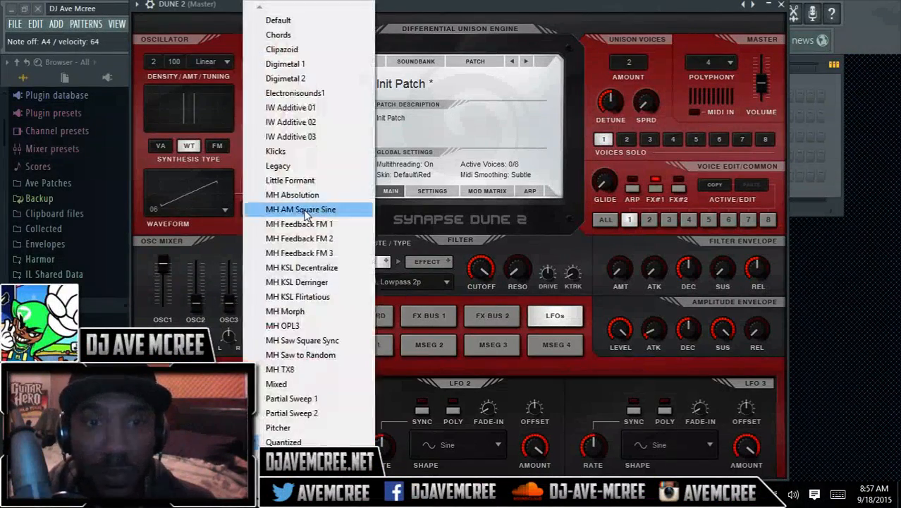
click(296, 210)
click(298, 210)
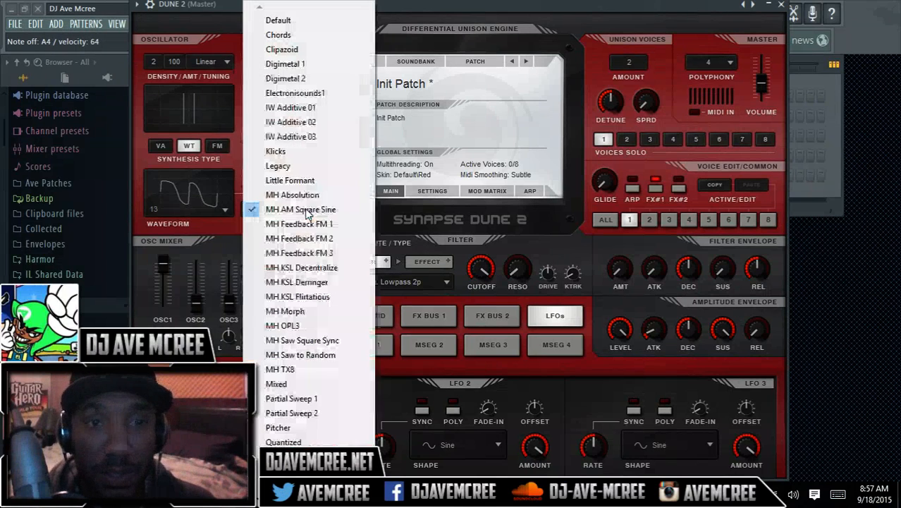
scroll(308, 225, down, 2)
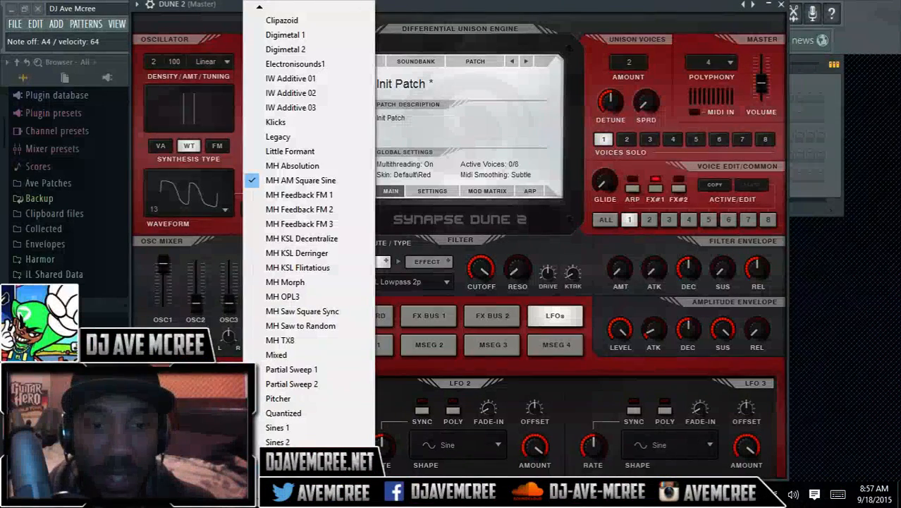
click(302, 416)
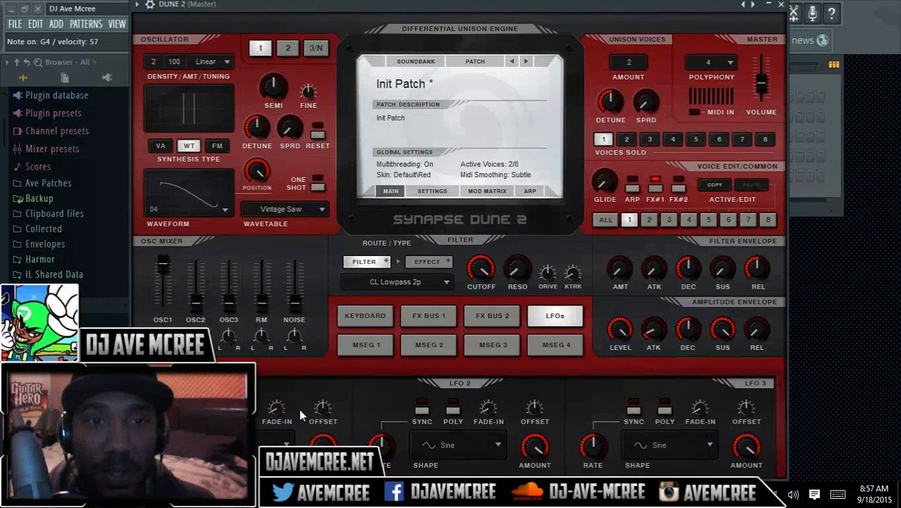
Step: Load the MH KSL Flirtatious wavetable on oscillator 1 and sweep its wavetable position up to maximum
click(307, 209)
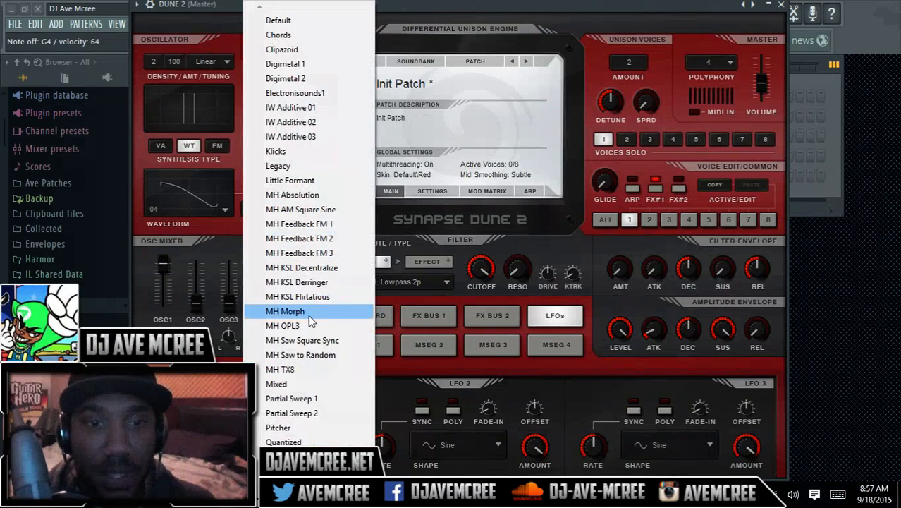
click(308, 297)
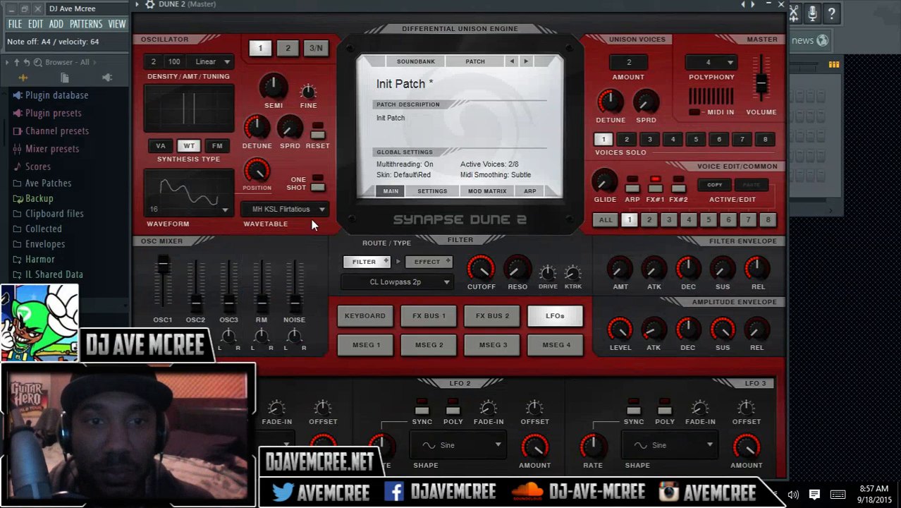
drag(259, 169, 242, 119)
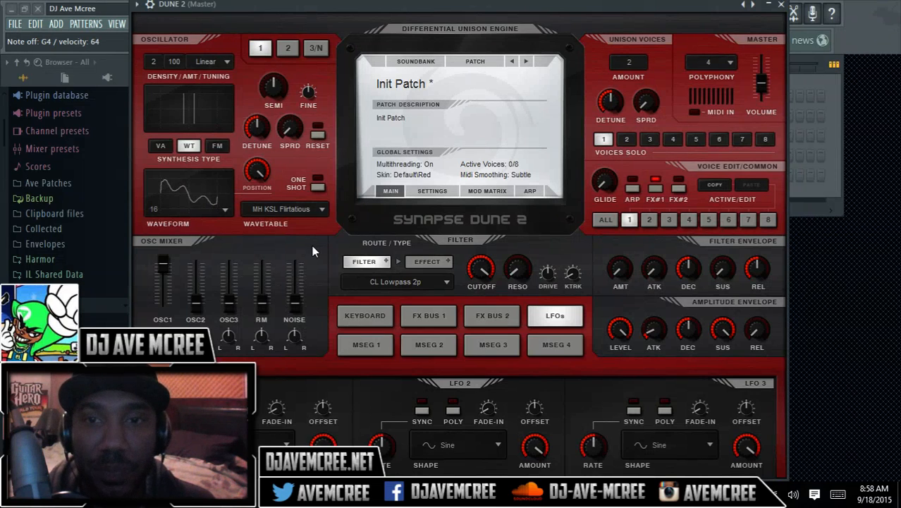